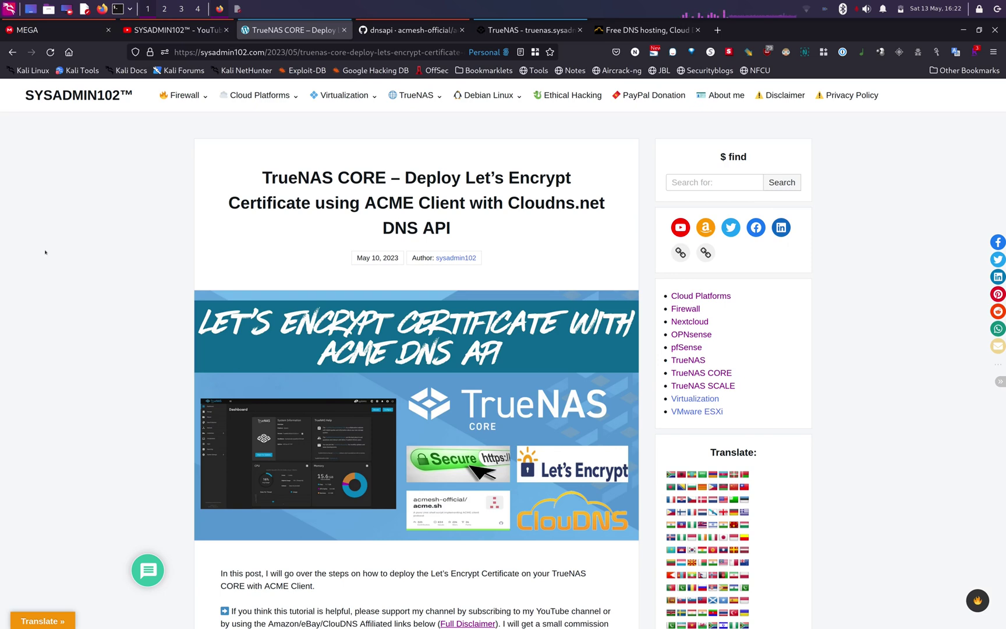
# - Scroll the sysadmin102 blog post down to its introduction and affiliate link list
pyautogui.scroll(-5, 45, 251)
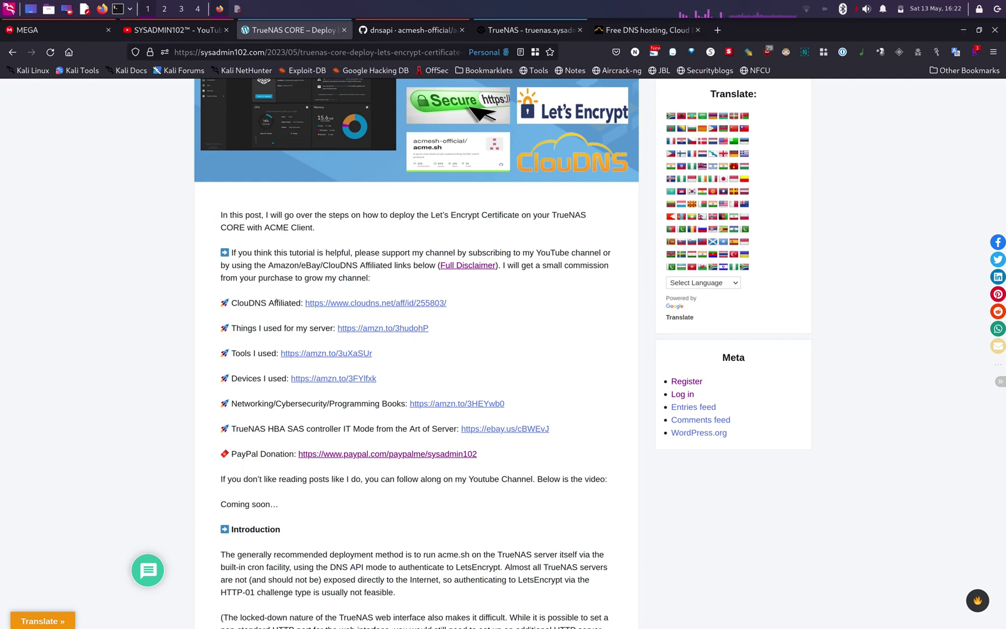
# - On the dnsapi wiki, highlight CLOUDNS_SUB_AUTH_ID in section 21, Use ClouDNS.net API
pyautogui.click(409, 32)
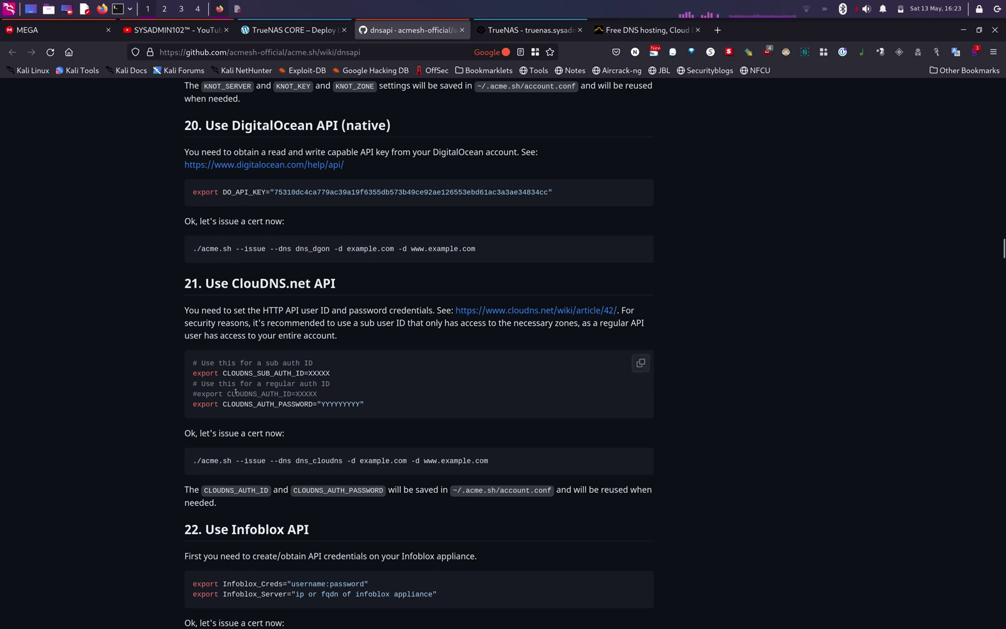
pyautogui.moveTo(221, 373); pyautogui.dragTo(295, 373)
pyautogui.click(294, 387)
# - Reload ClouDNS API settings, preview then cancel Add new user, and check the credentials notes
pyautogui.click(614, 30)
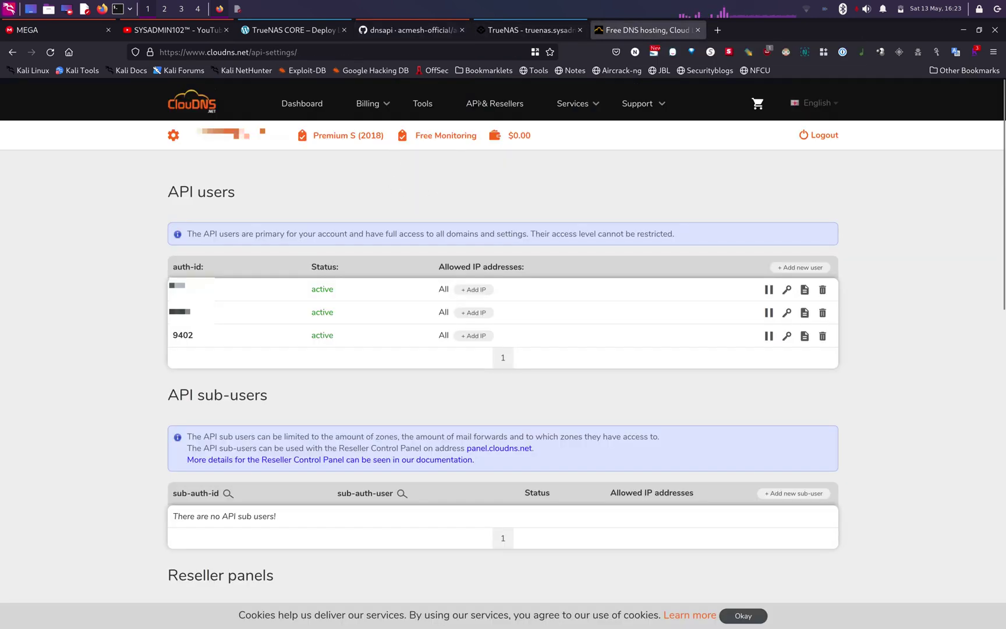
pyautogui.click(481, 106)
pyautogui.click(784, 269)
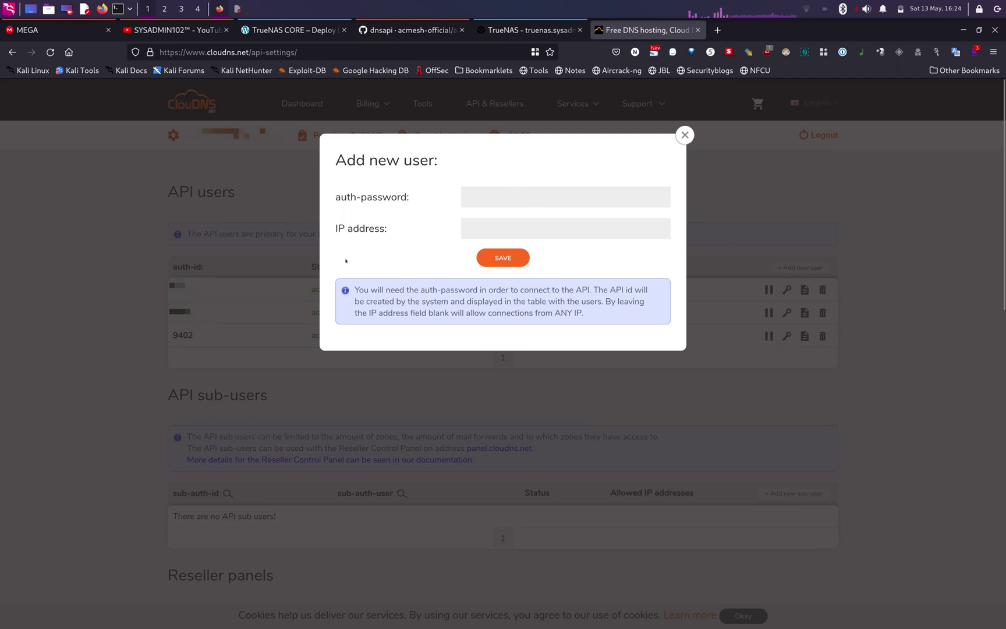
pyautogui.click(685, 135)
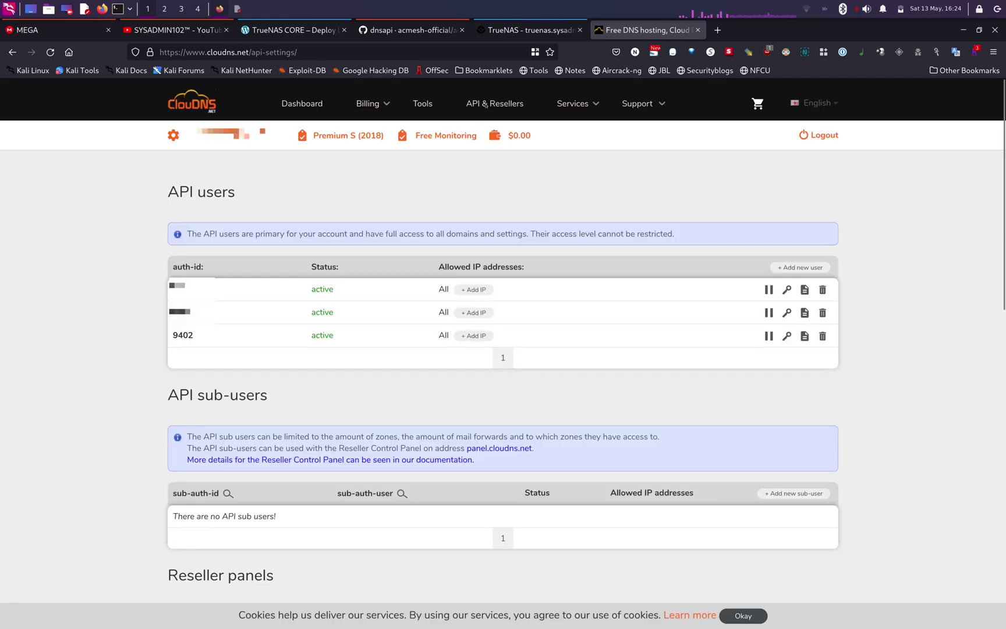
pyautogui.click(237, 9)
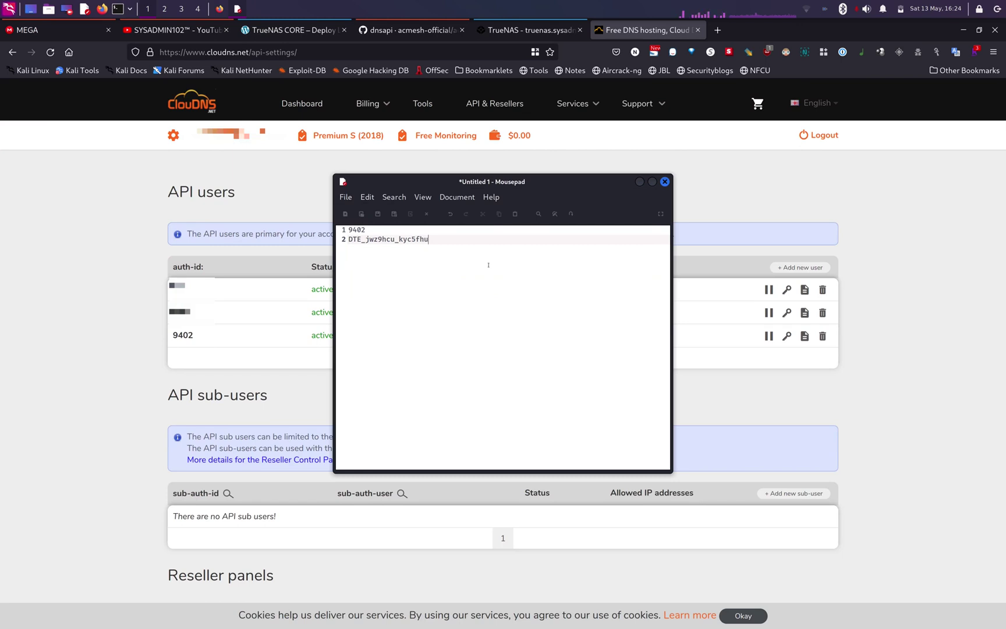
pyautogui.click(699, 196)
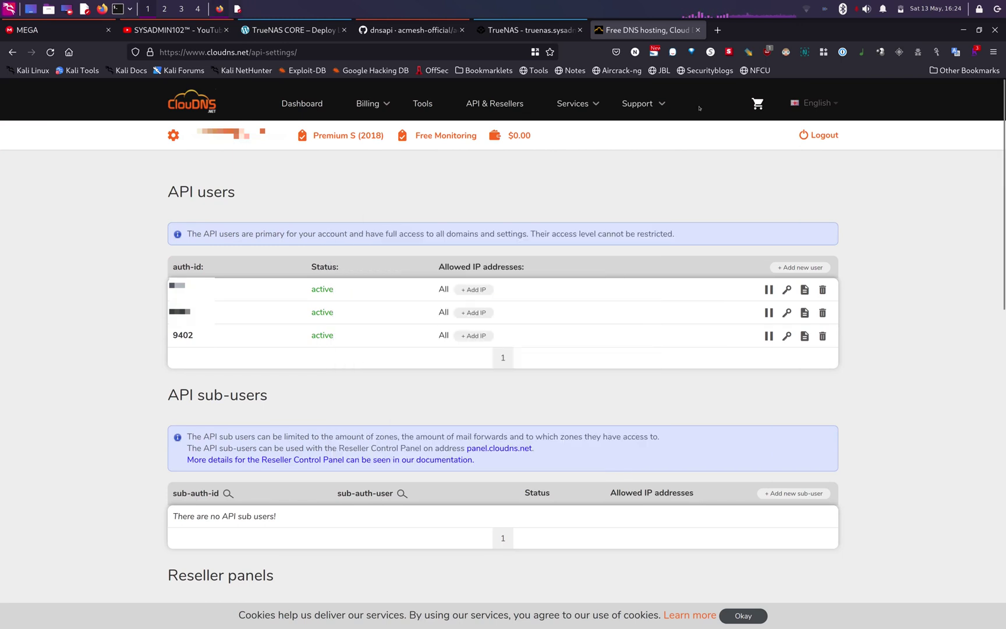
# - Replace the Global Configuration domain 'local' with sysadmin102.tech, save, and check the dashboard hostname
pyautogui.click(533, 30)
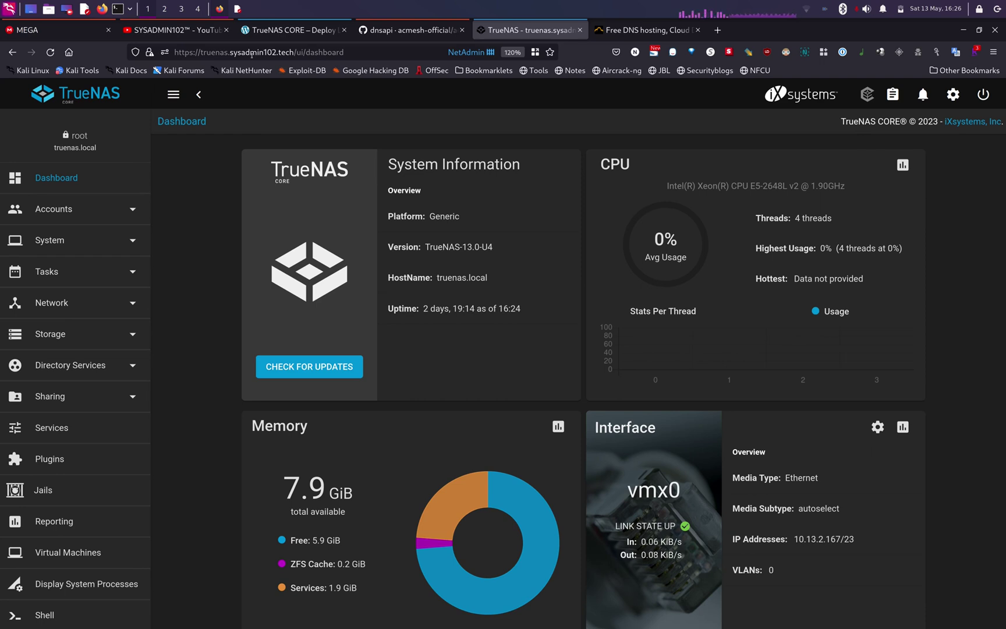
pyautogui.click(132, 309)
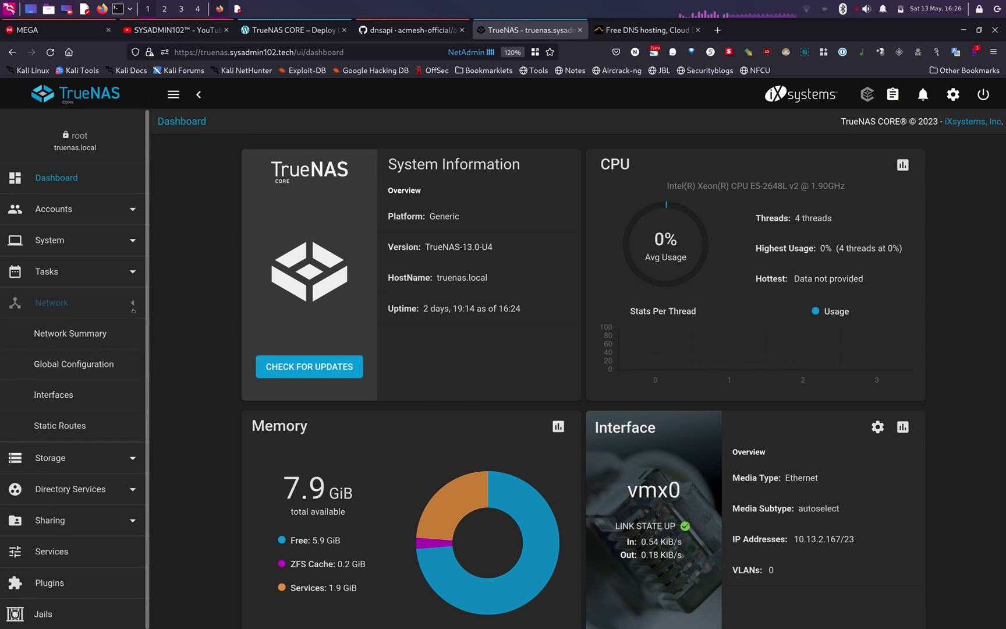
pyautogui.click(91, 365)
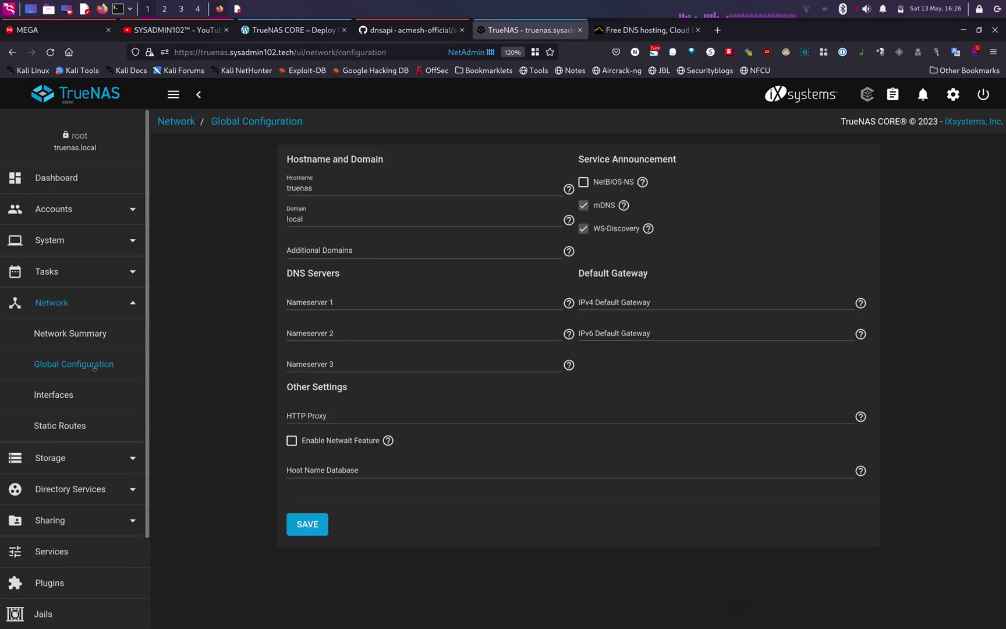
pyautogui.doubleClick(296, 219)
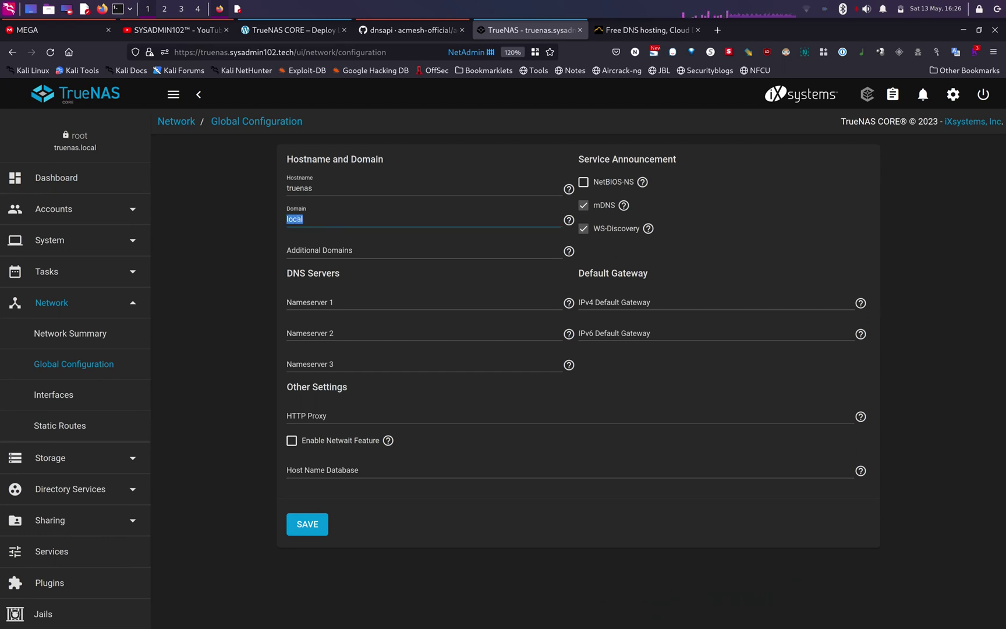
pyautogui.press('BackSpace')
pyautogui.write('sysadmin102.tech')
pyautogui.click(320, 526)
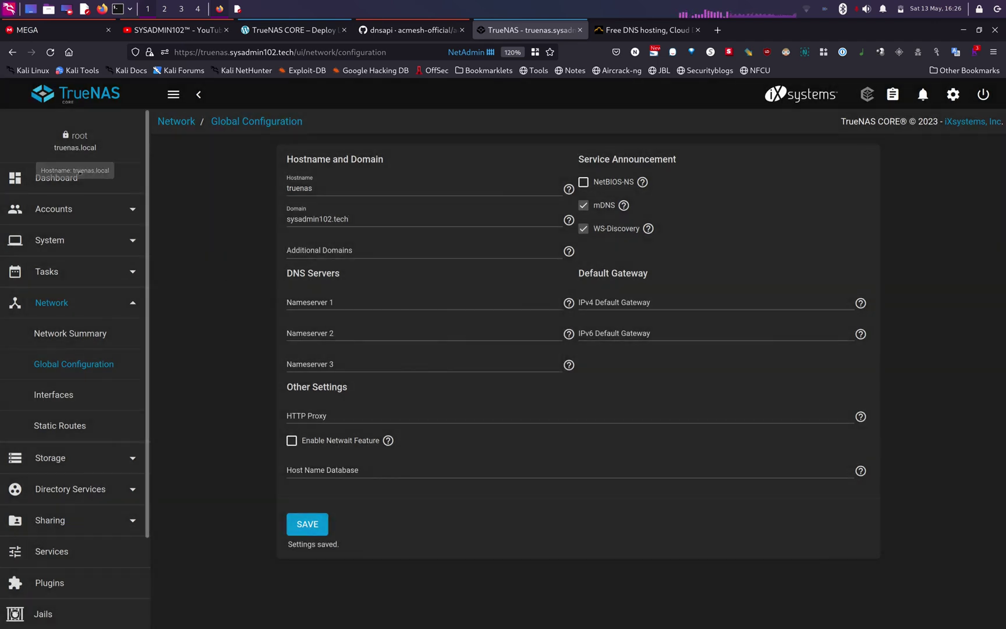
pyautogui.click(77, 175)
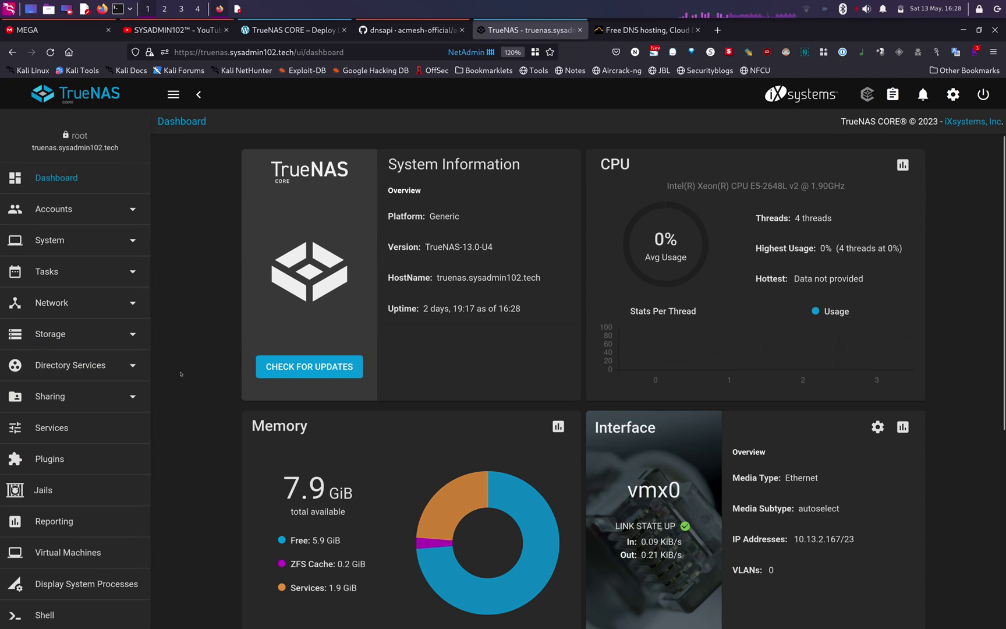
# - Enable Log in as Root with Password for SSH, save, and switch the SSH service on
pyautogui.click(65, 429)
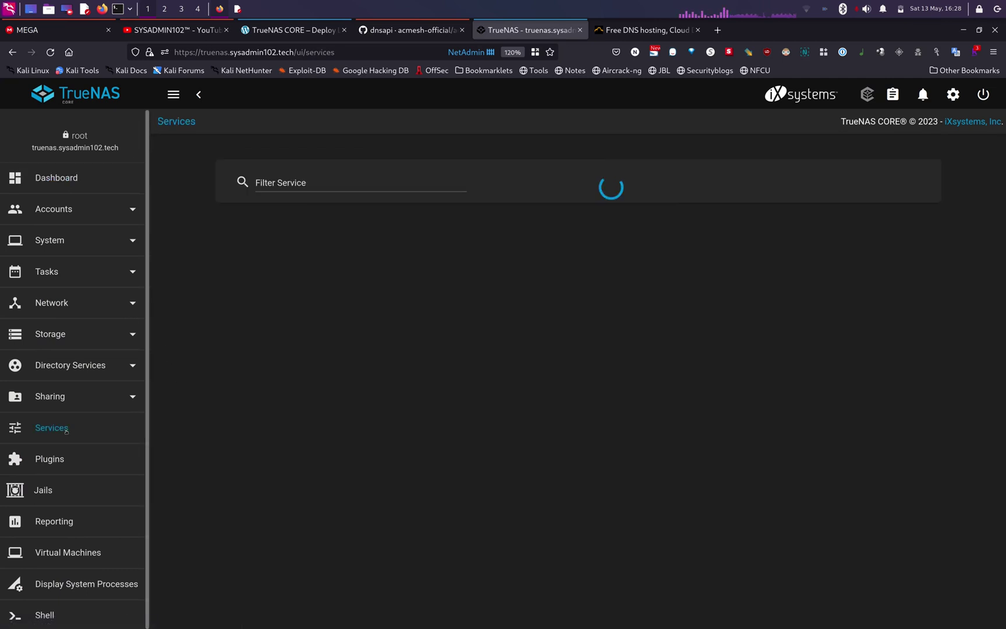
pyautogui.scroll(-3, 422, 425)
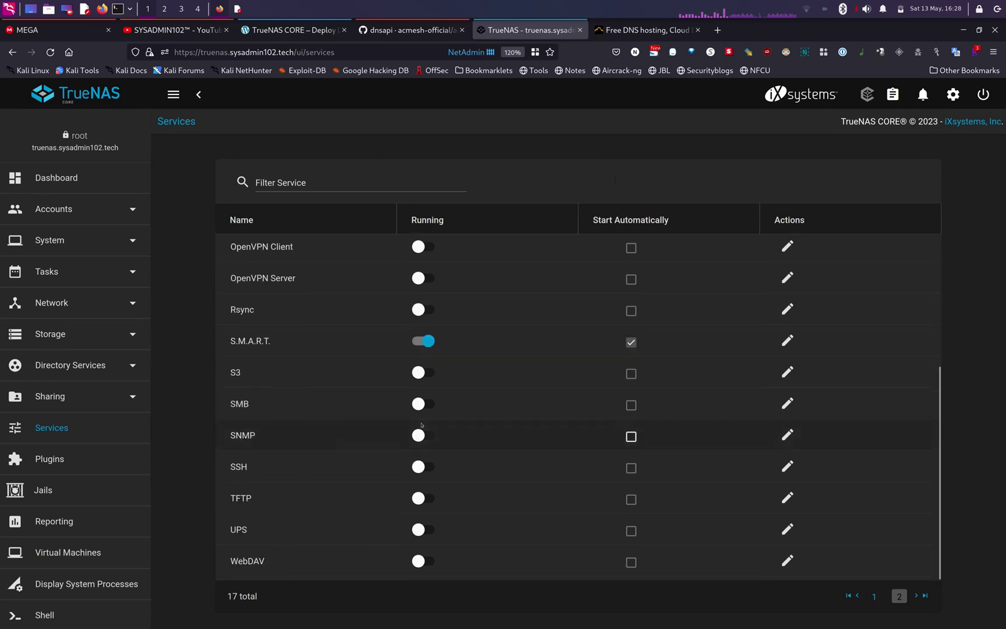
pyautogui.click(787, 467)
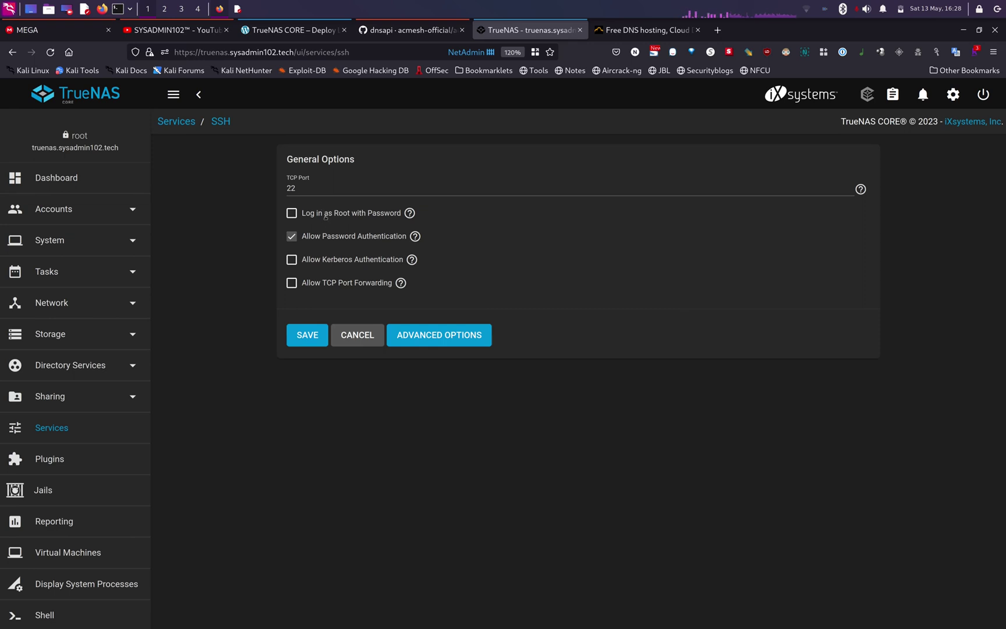
pyautogui.click(291, 214)
pyautogui.click(302, 336)
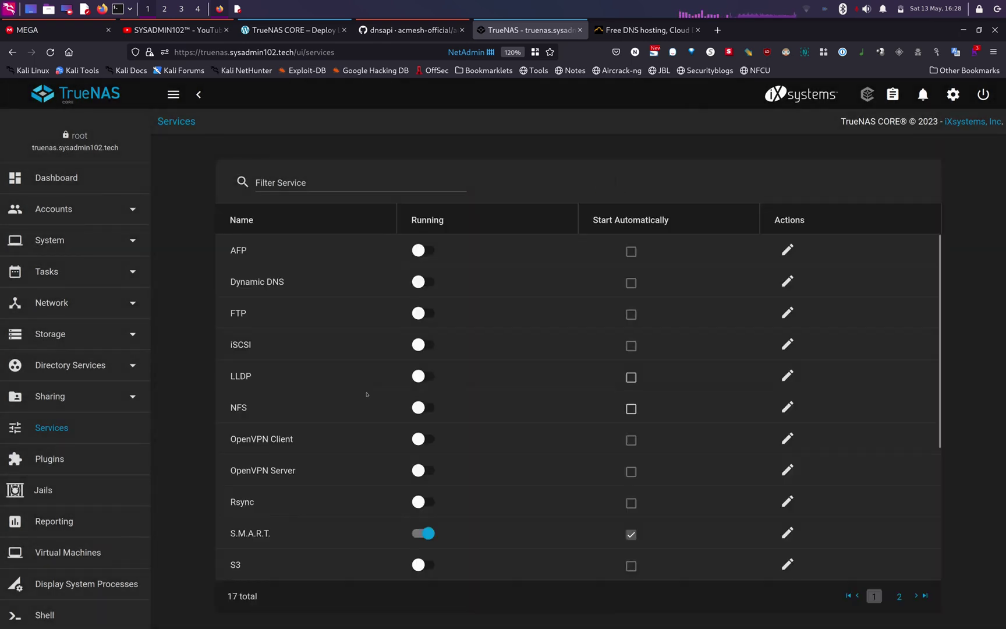
pyautogui.scroll(-3, 367, 394)
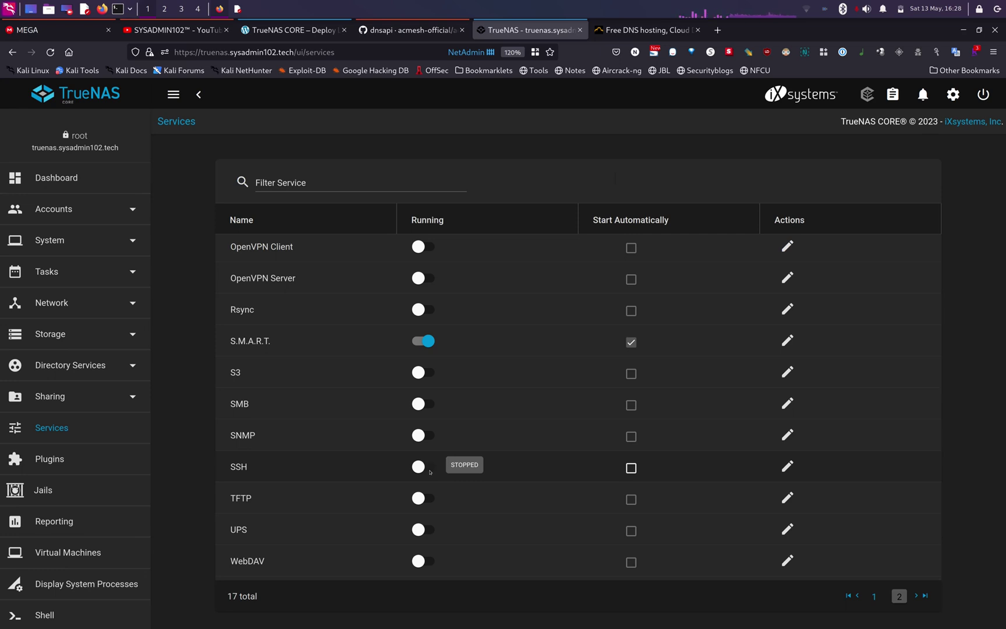
pyautogui.click(429, 469)
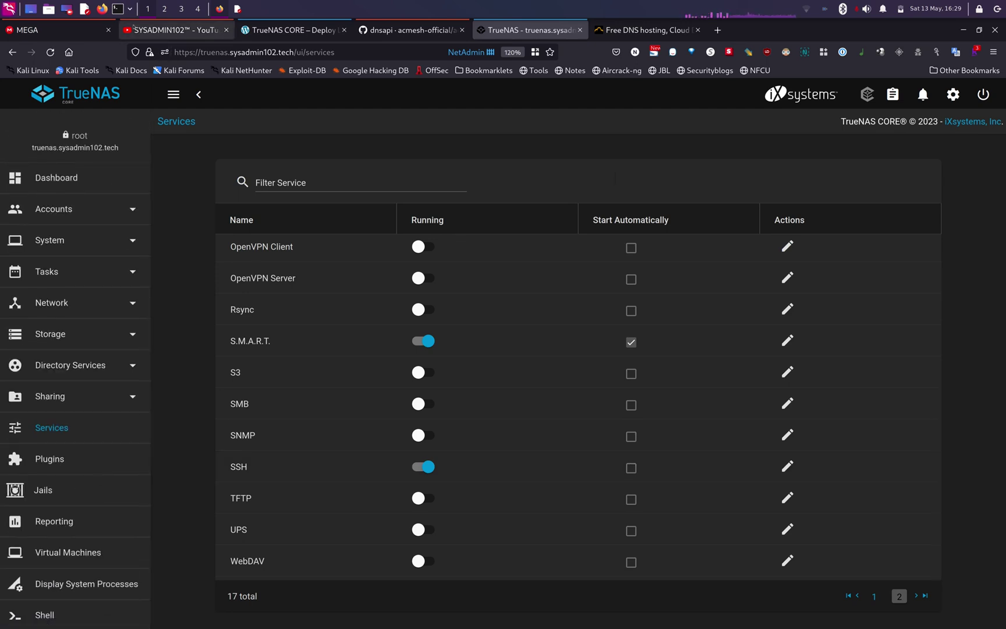
# - Clear the desktop and open a new terminal, widened and moved up-left
pyautogui.click(965, 30)
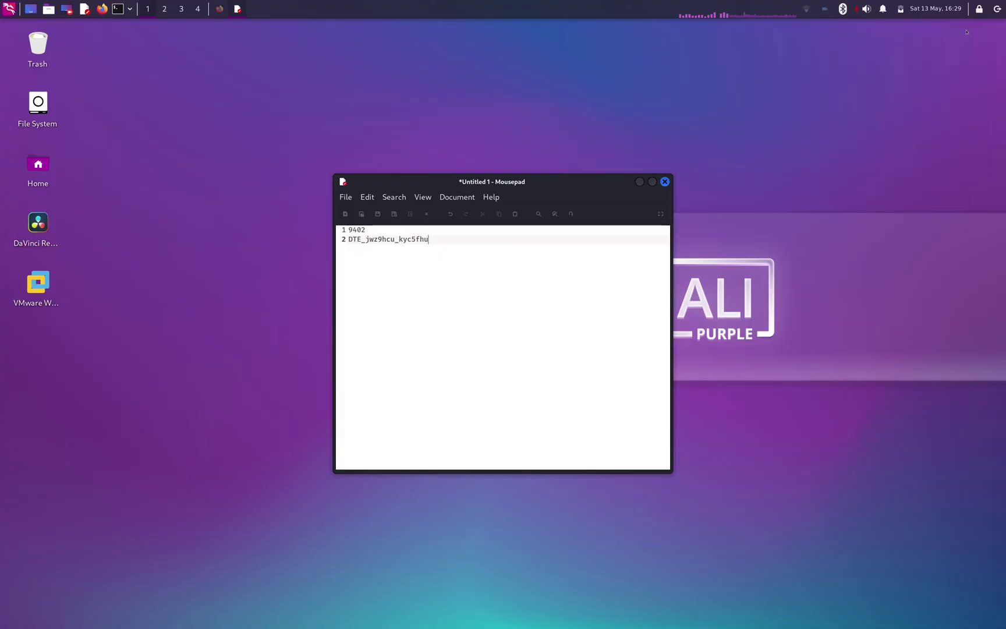
pyautogui.click(640, 182)
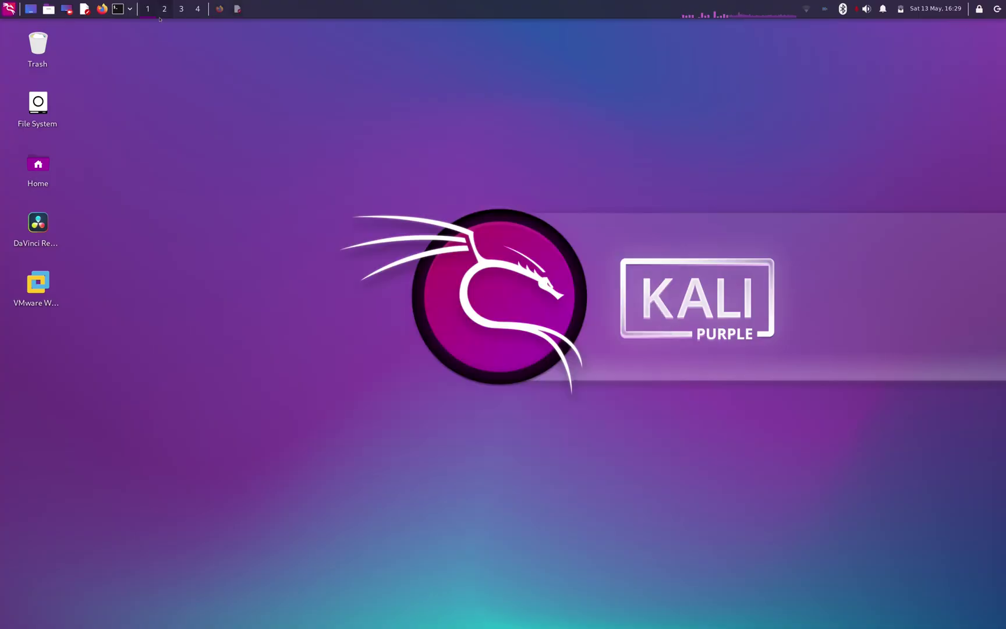
pyautogui.click(117, 9)
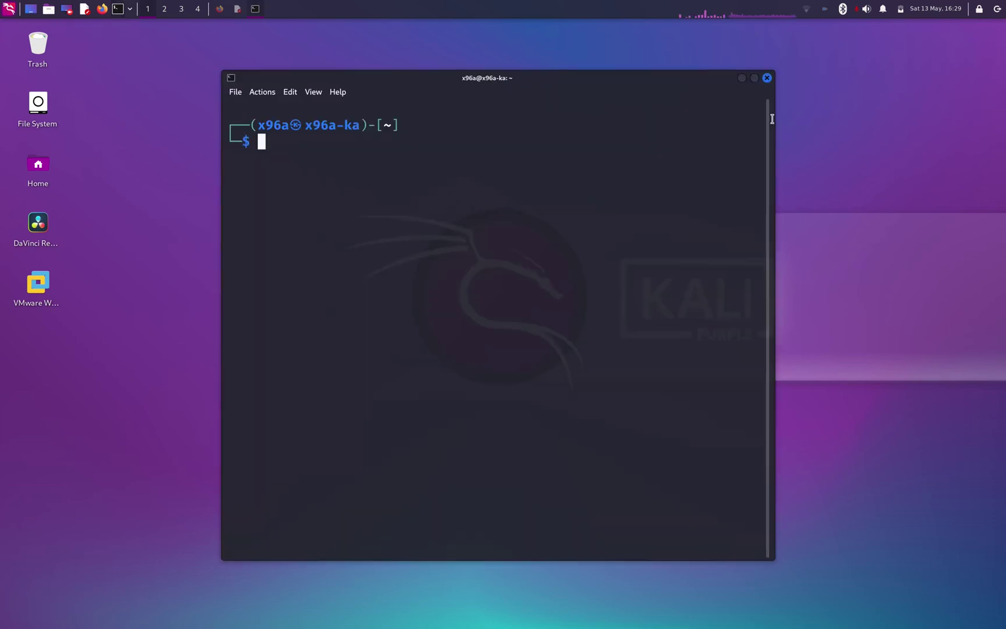
pyautogui.moveTo(771, 120); pyautogui.dragTo(1005, 120)
pyautogui.moveTo(749, 78); pyautogui.dragTo(649, 69)
pyautogui.tripleClick(477, 173)
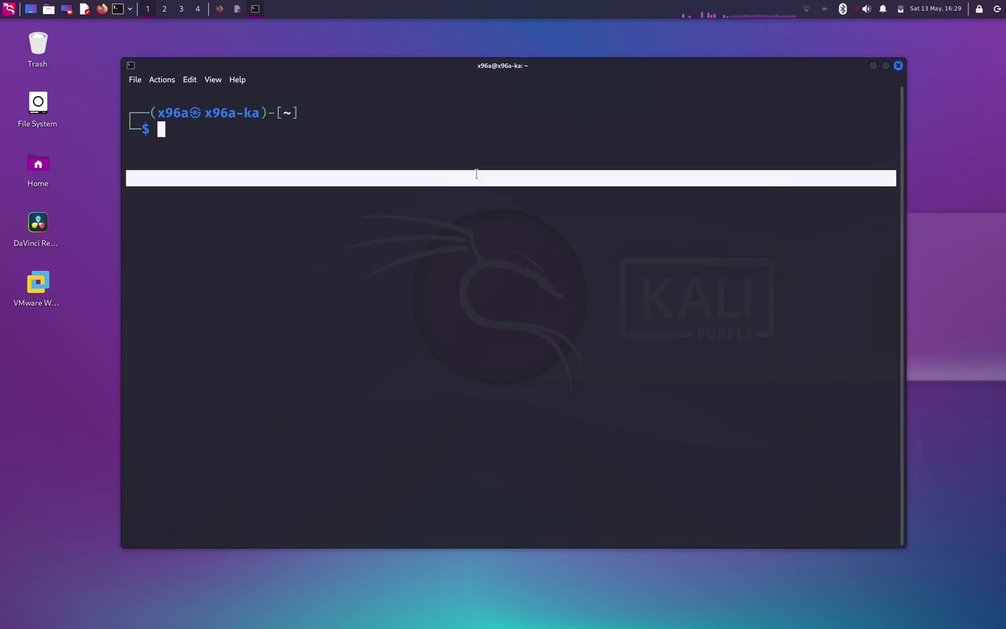
pyautogui.click(409, 140)
# - SSH as root to truenas.sysadmin102.tech, accepting the host key and entering the root password
pyautogui.write('s')
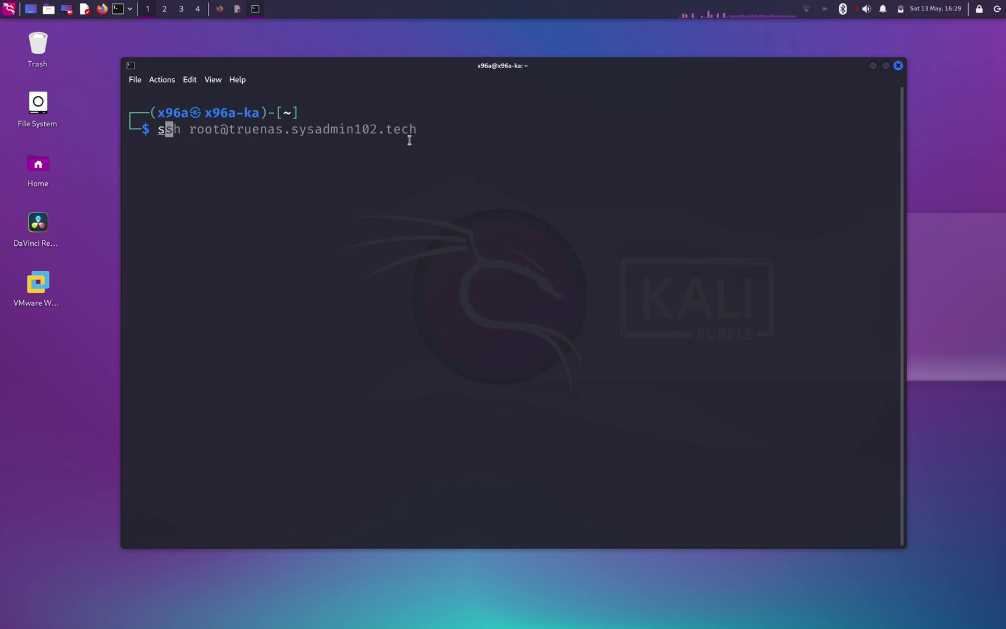
pyautogui.write('sh')
pyautogui.press('Tab')
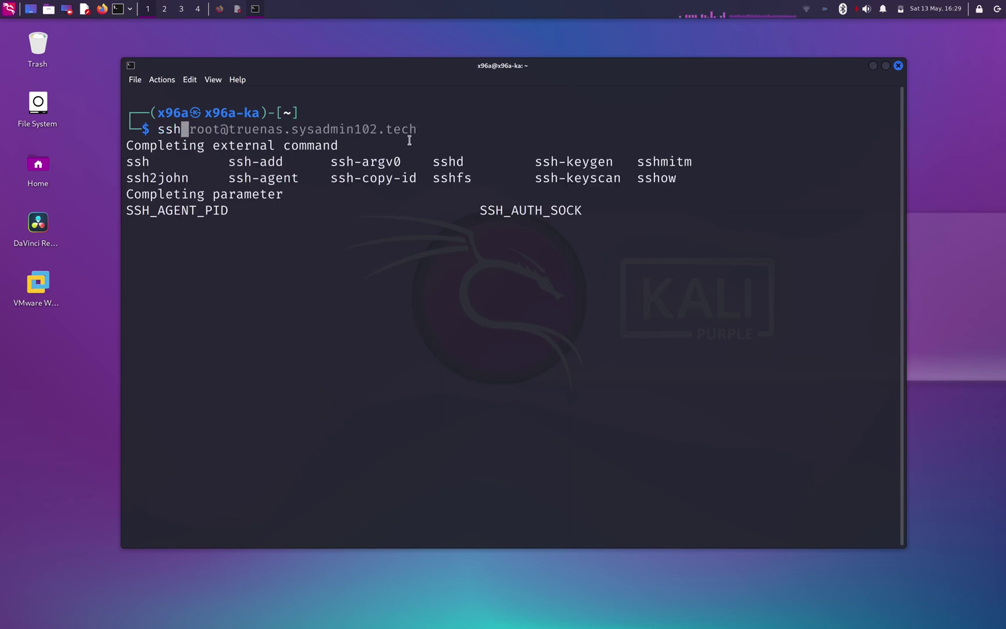
pyautogui.press('Right')
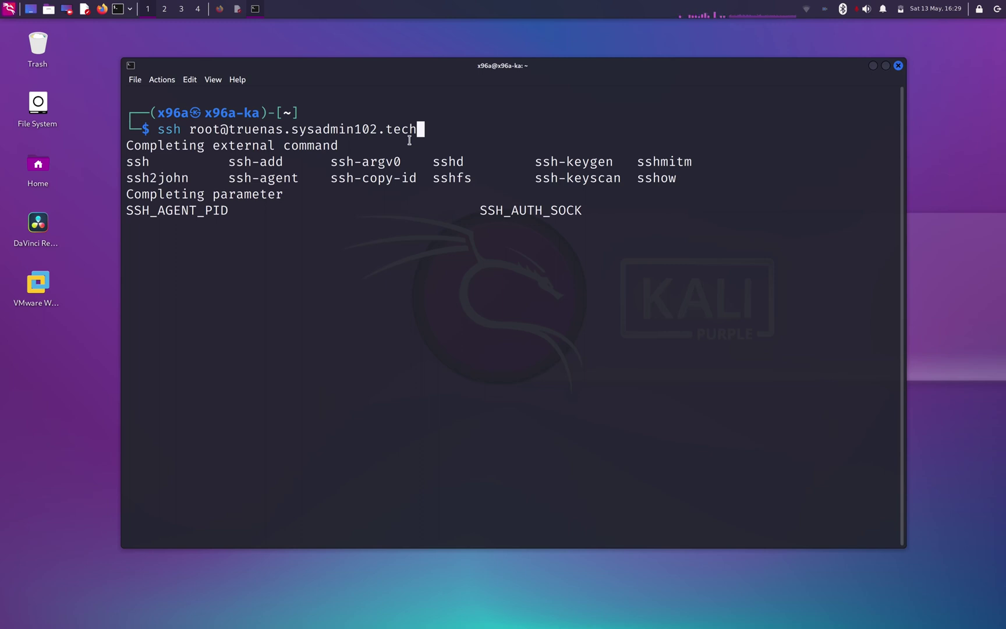
pyautogui.press('Return')
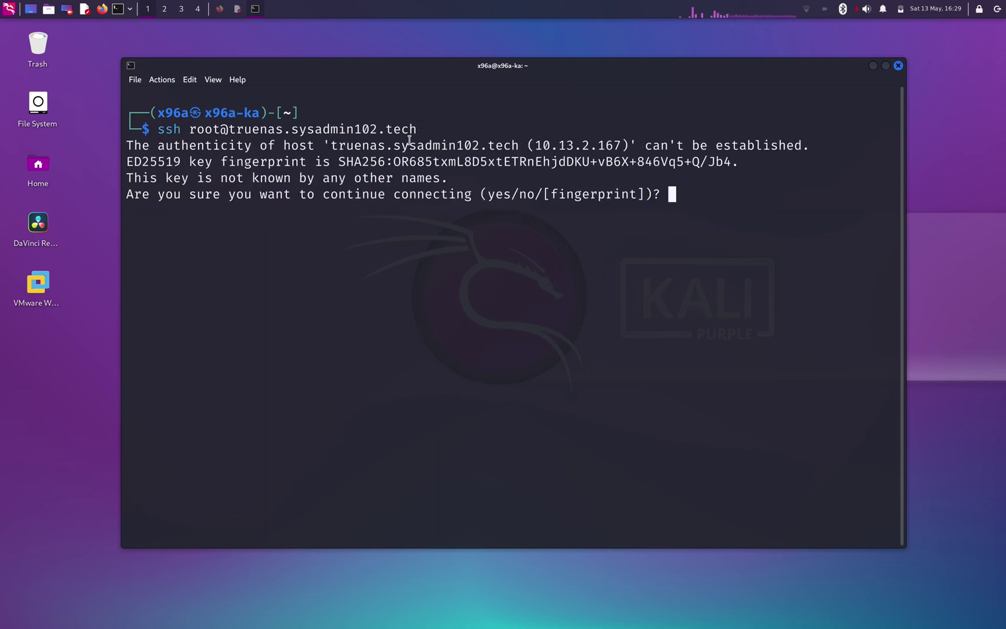
pyautogui.write('yes')
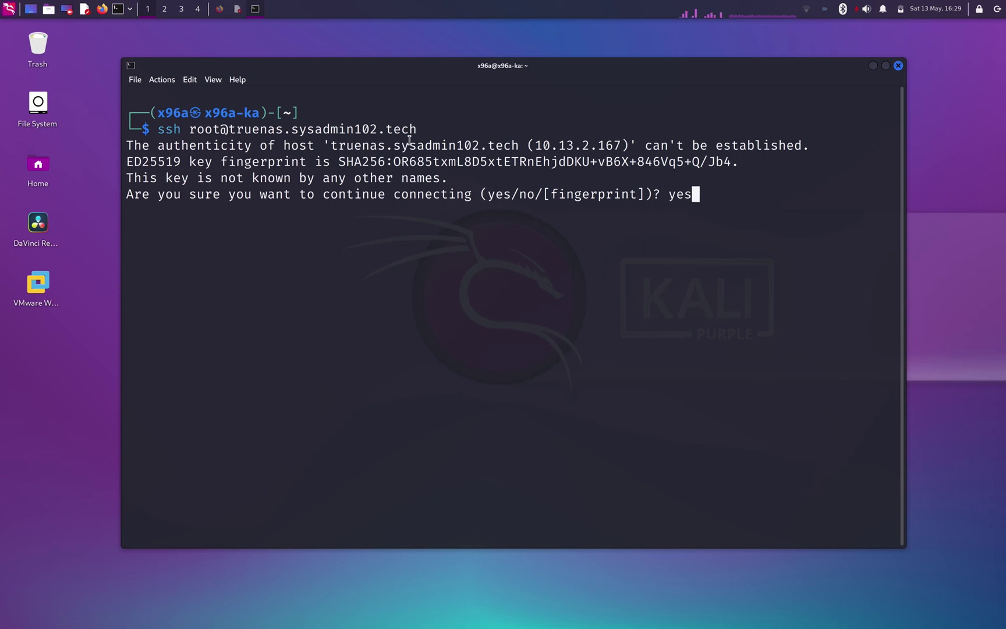
pyautogui.press('Return')
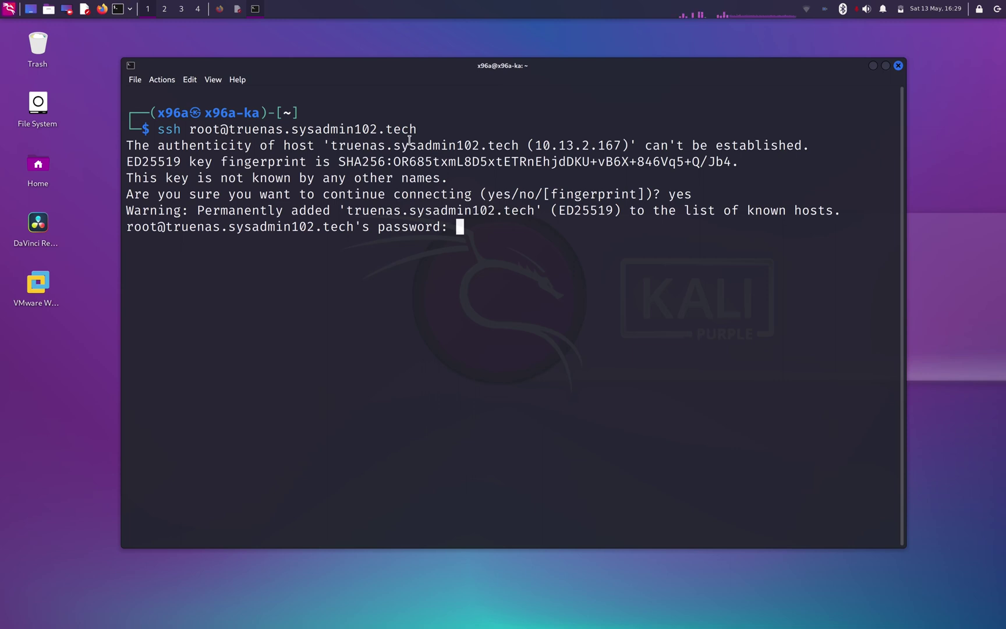
pyautogui.press('Return')
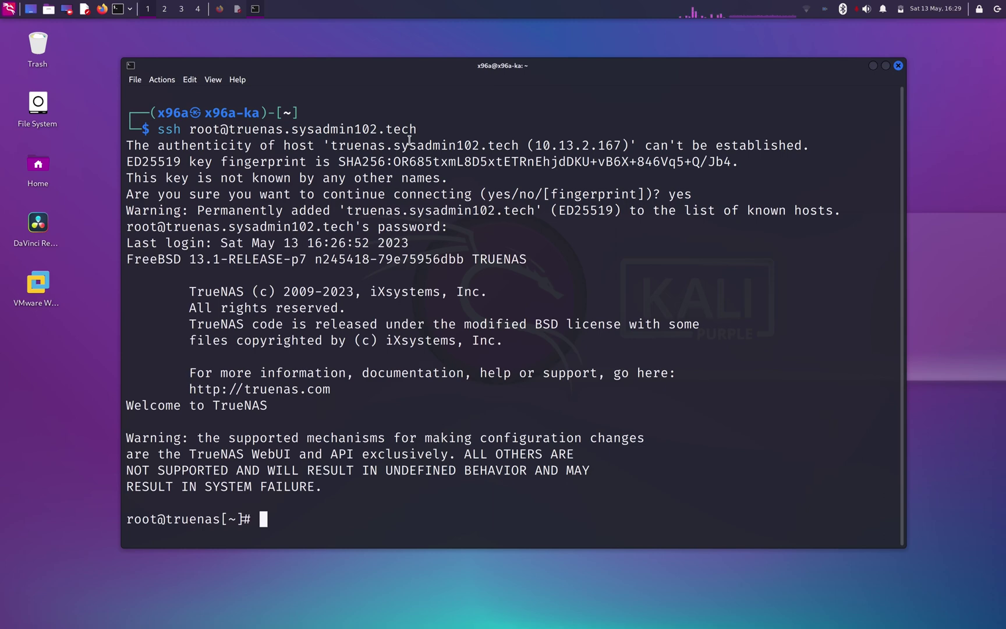
# - Change into the .acme.sh folder and list its files
pyautogui.write('cd .ac')
pyautogui.press('Tab')
pyautogui.press('Return')
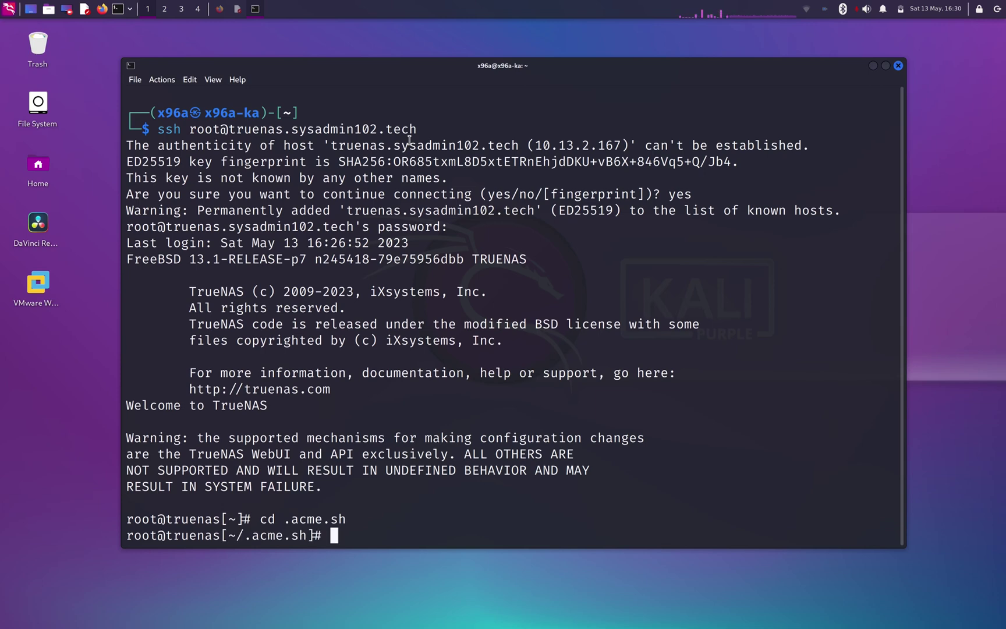
pyautogui.write('ls')
pyautogui.press('Return')
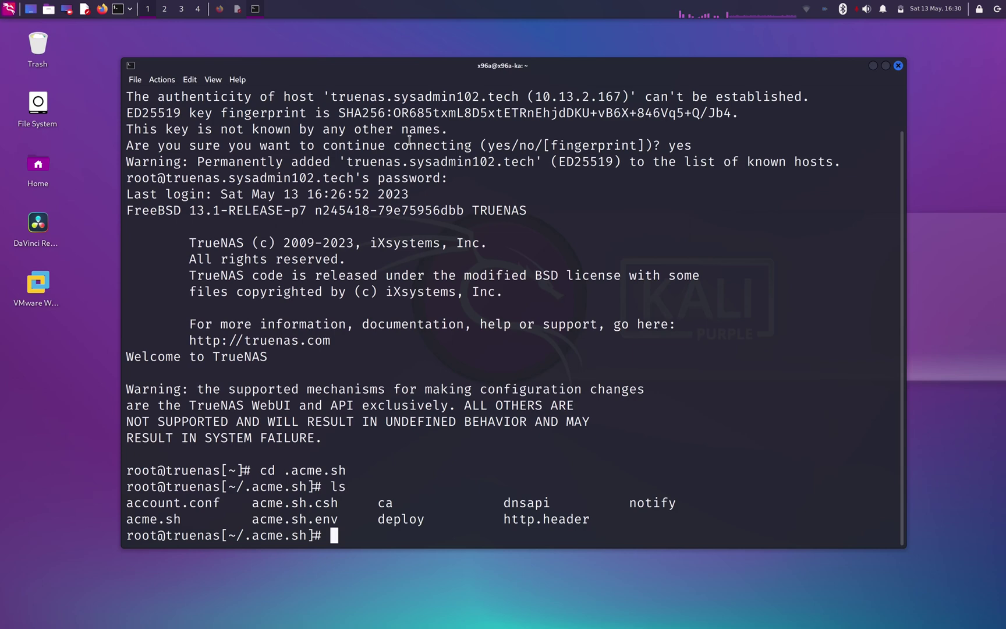
# - Open account.conf in ee and insert blank lines above ACCOUNT_EMAIL
pyautogui.write('ee acc')
pyautogui.press('Tab')
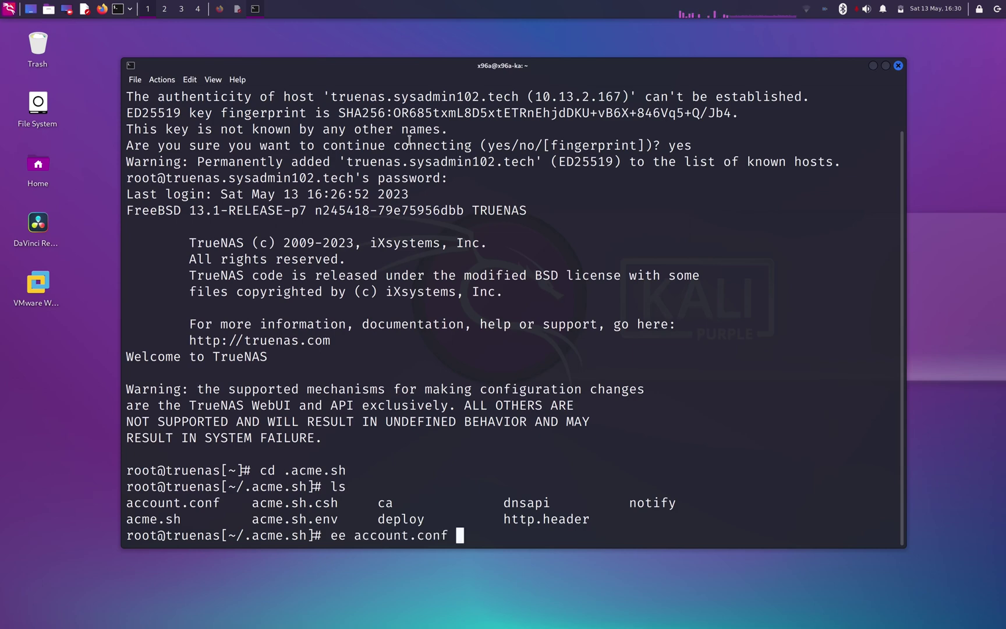
pyautogui.press('Return')
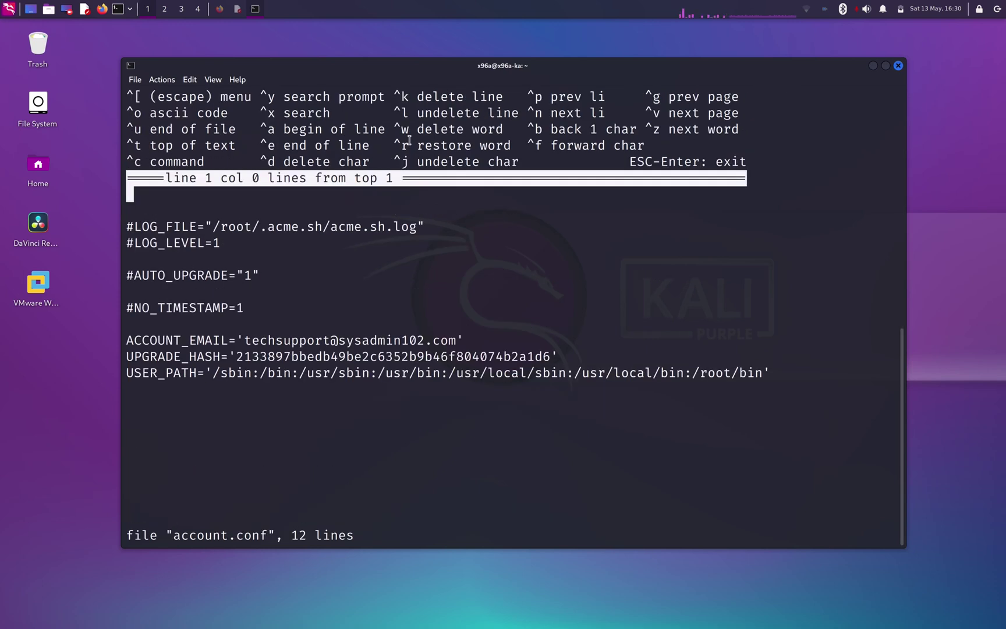
pyautogui.press('Down')
pyautogui.press('Down')
pyautogui.press('Down')
pyautogui.press('Down')
pyautogui.press('Down')
pyautogui.press('Down')
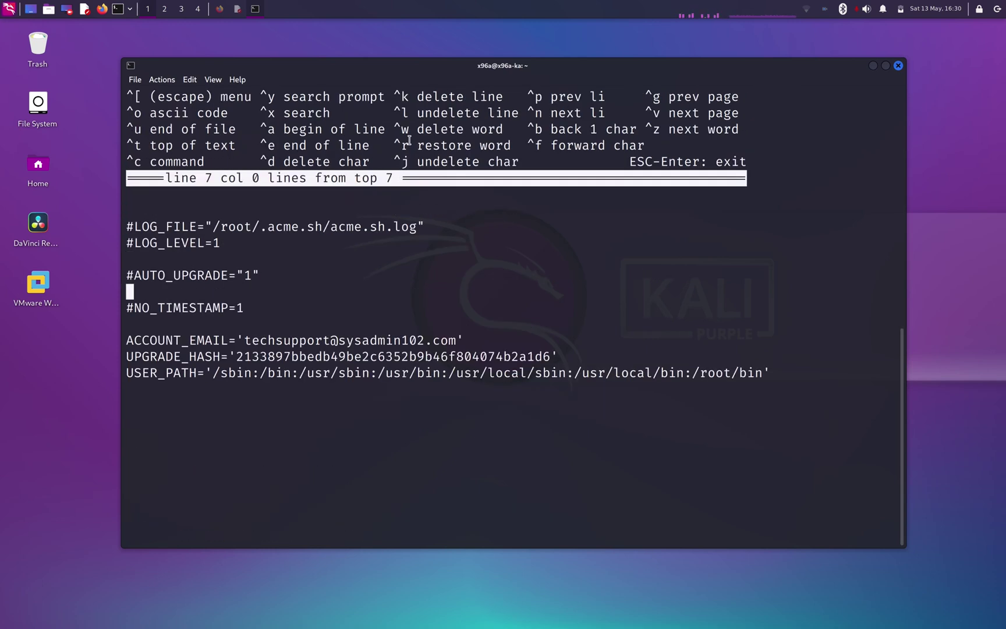
pyautogui.press('Down')
pyautogui.press('Down')
pyautogui.press('Return')
pyautogui.press('Return')
pyautogui.press('Up')
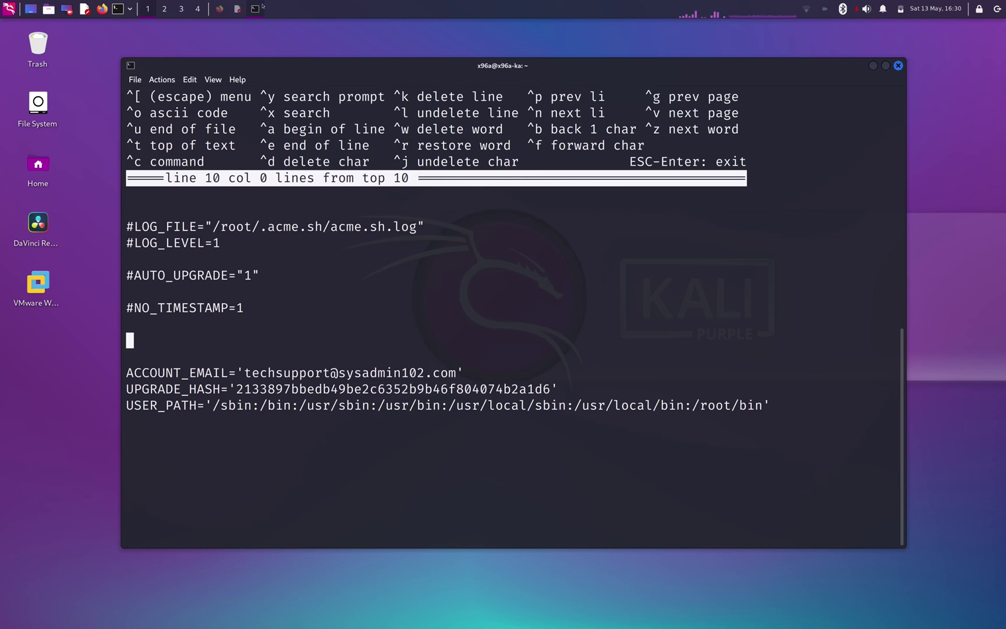
# - Review Step 3 of the sysadmin102 blog post in Firefox
pyautogui.click(237, 9)
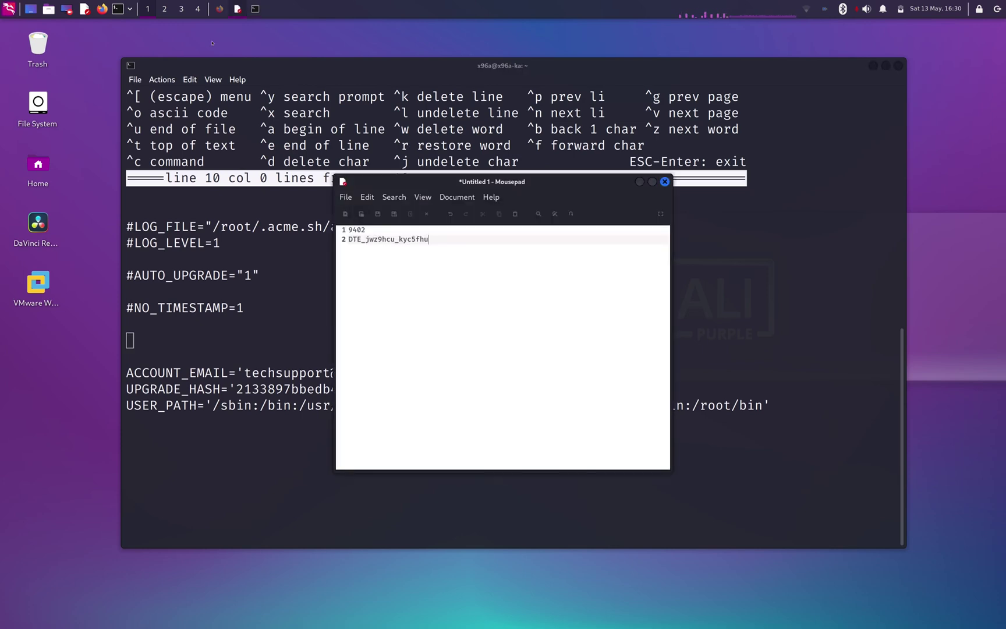
pyautogui.click(219, 8)
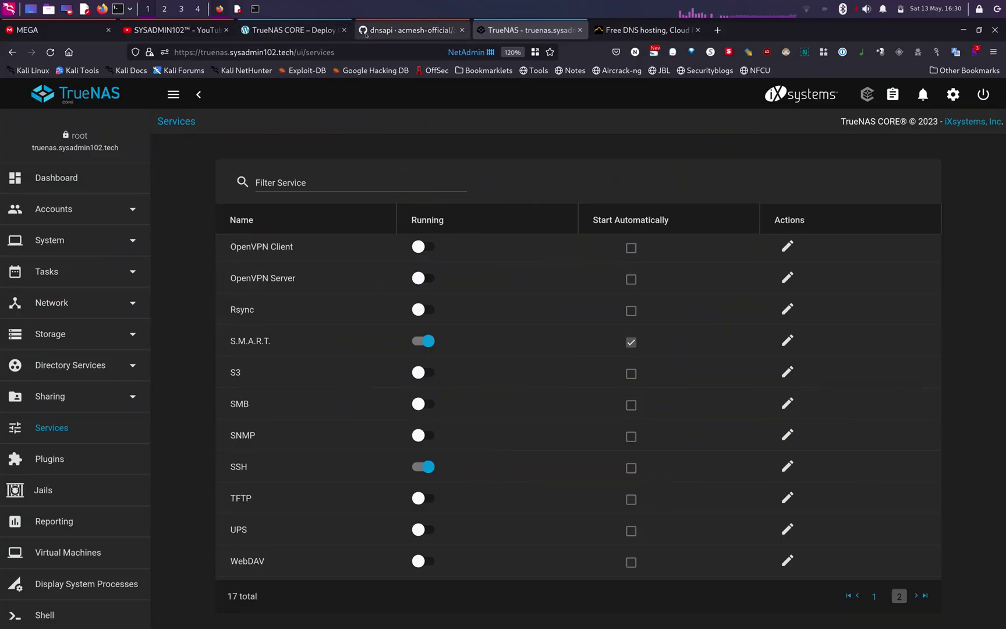
pyautogui.click(309, 33)
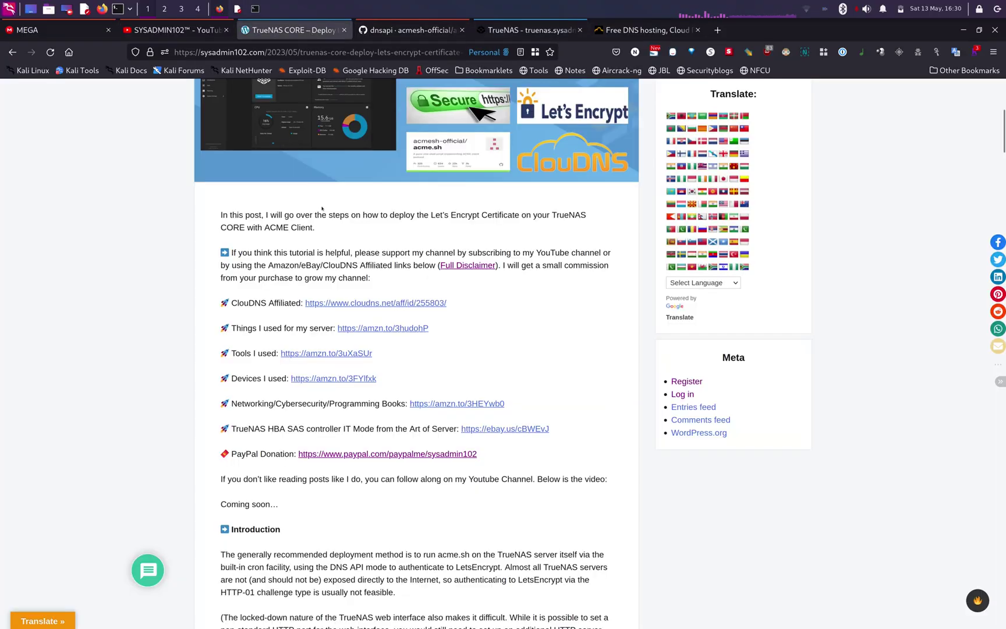
pyautogui.scroll(-20, 323, 256)
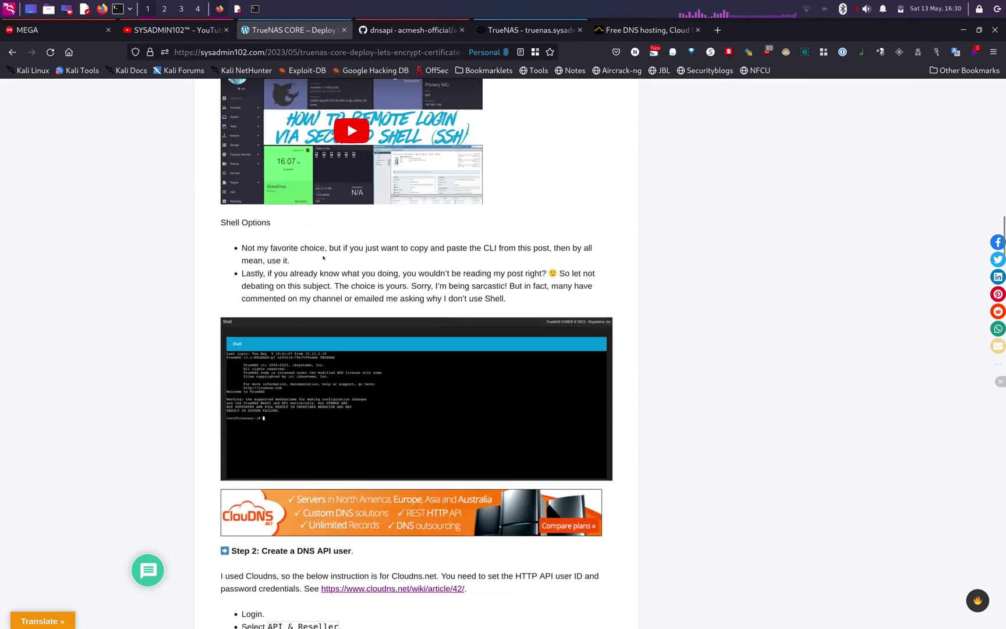
pyautogui.scroll(-5, 323, 257)
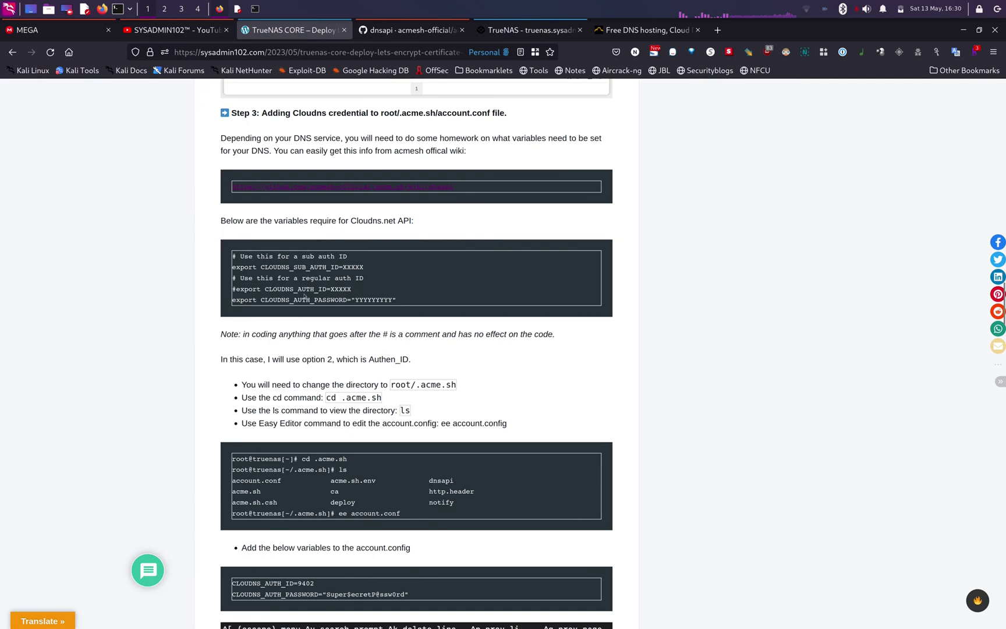
# - Select CLOUDNS_AUTH_ID= in the wiki's ClouDNS.net API example for copying
pyautogui.hotkey('ctrl', 'Tab')
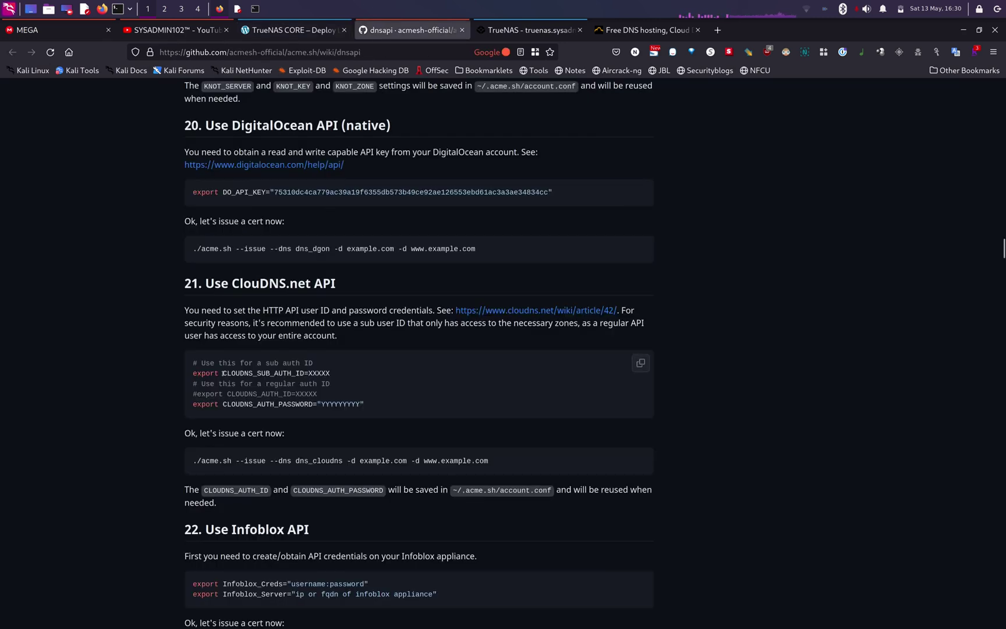
pyautogui.moveTo(223, 373); pyautogui.dragTo(288, 374)
pyautogui.click(285, 373)
pyautogui.moveTo(227, 394); pyautogui.dragTo(297, 394)
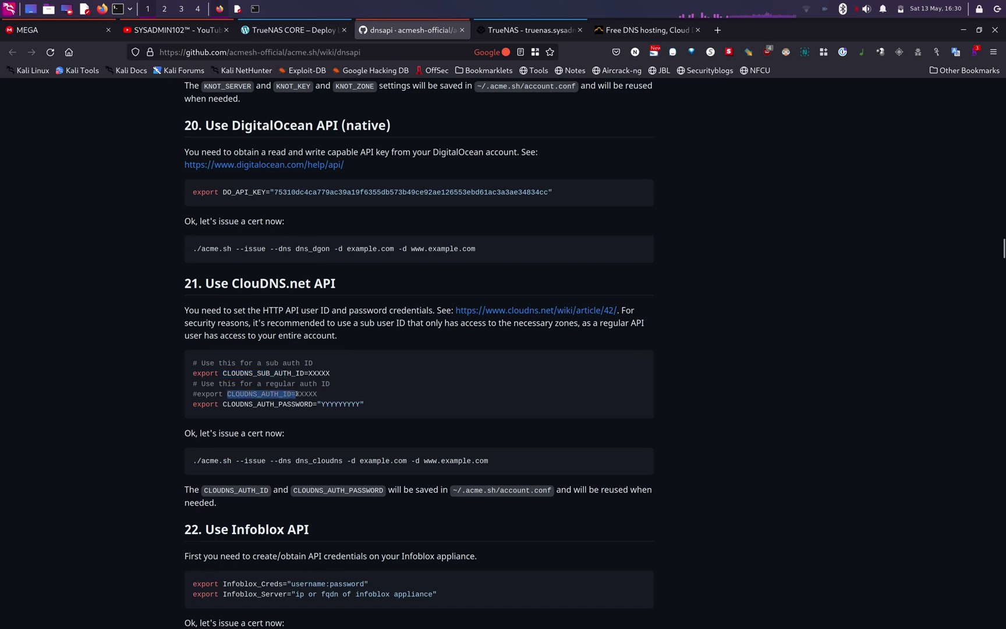
pyautogui.rightClick(293, 394)
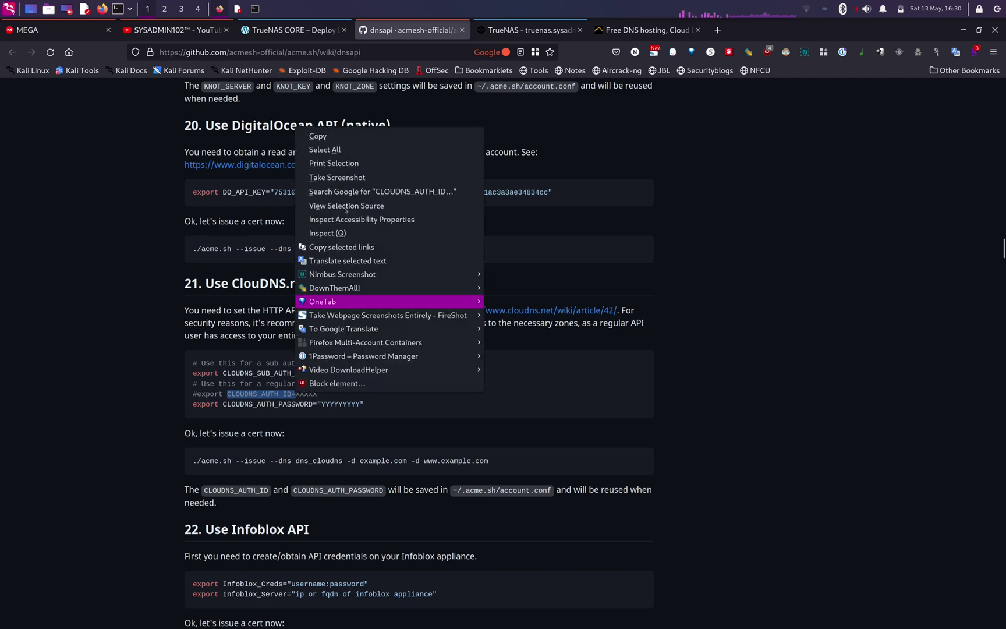
# - Add a CLOUDNS_AUTH_ID= line with the saved auth ID to account.conf
pyautogui.click(330, 138)
pyautogui.hotkey('alt', 'Tab')
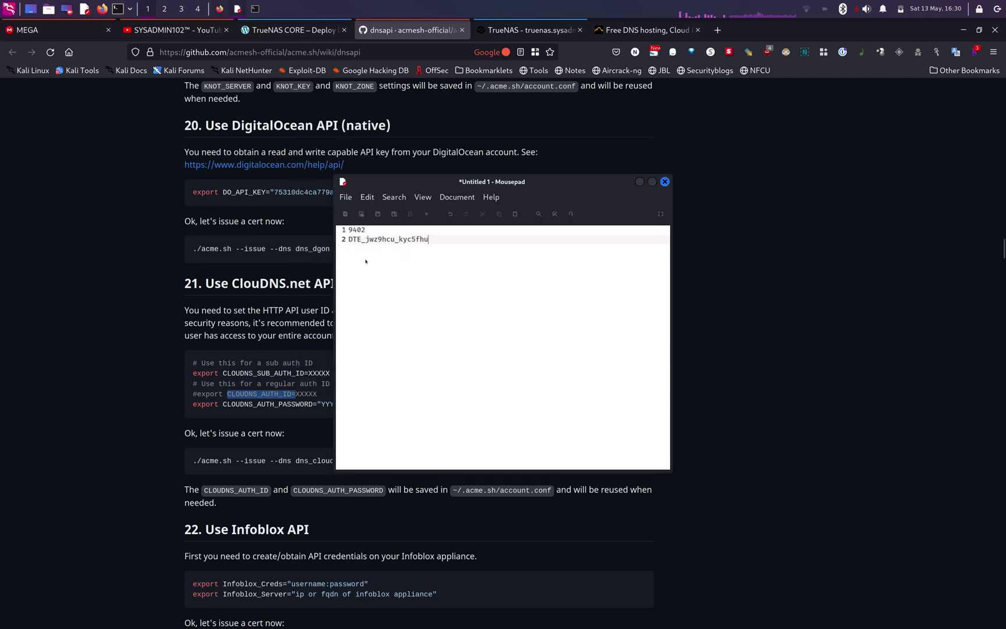
pyautogui.hotkey('alt', 'Tab')
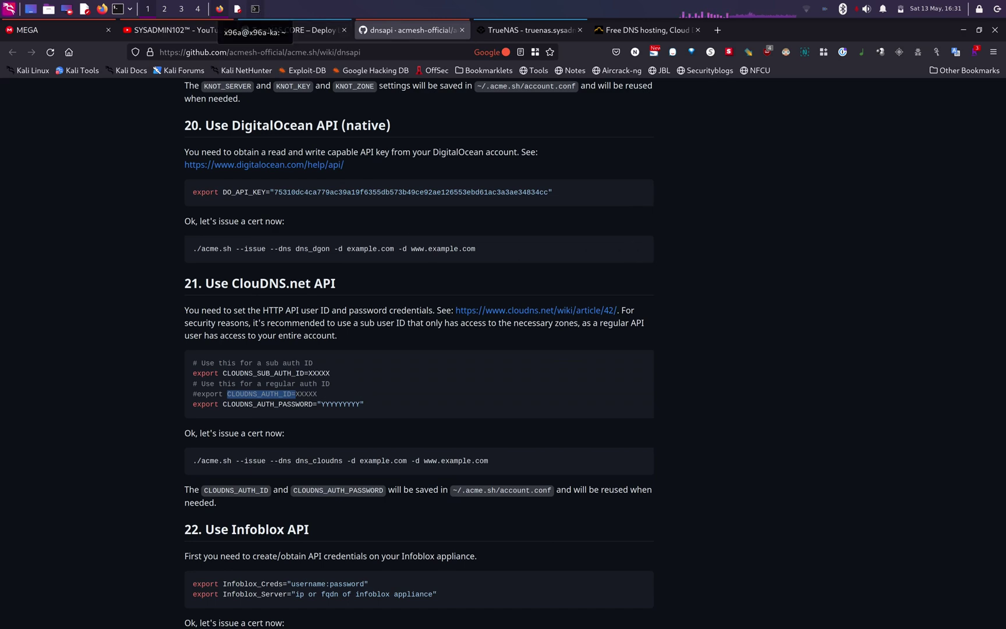
pyautogui.click(256, 9)
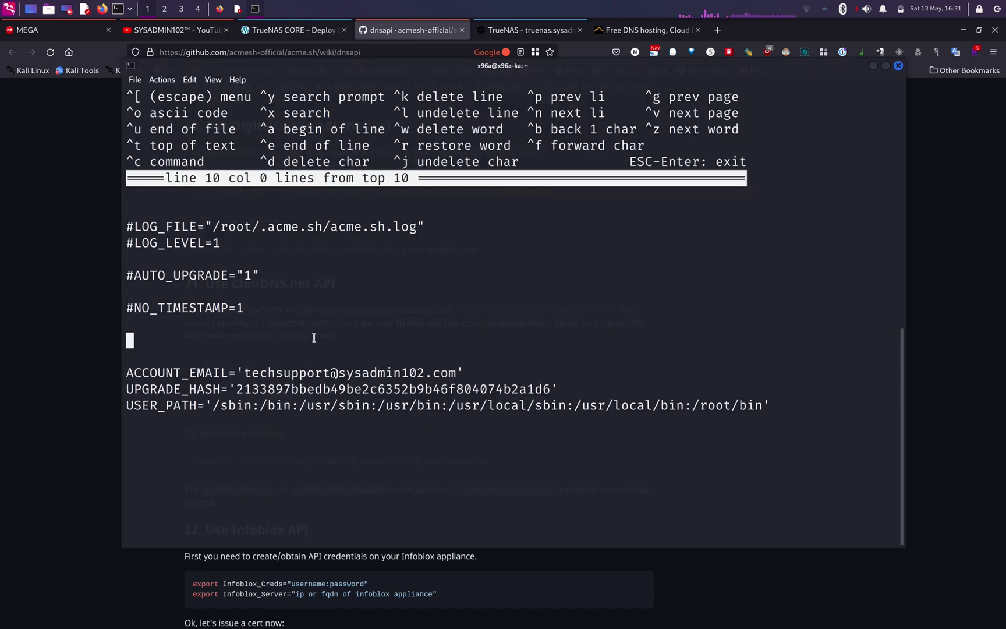
pyautogui.write('CLOUDNS_AUTH_ID=')
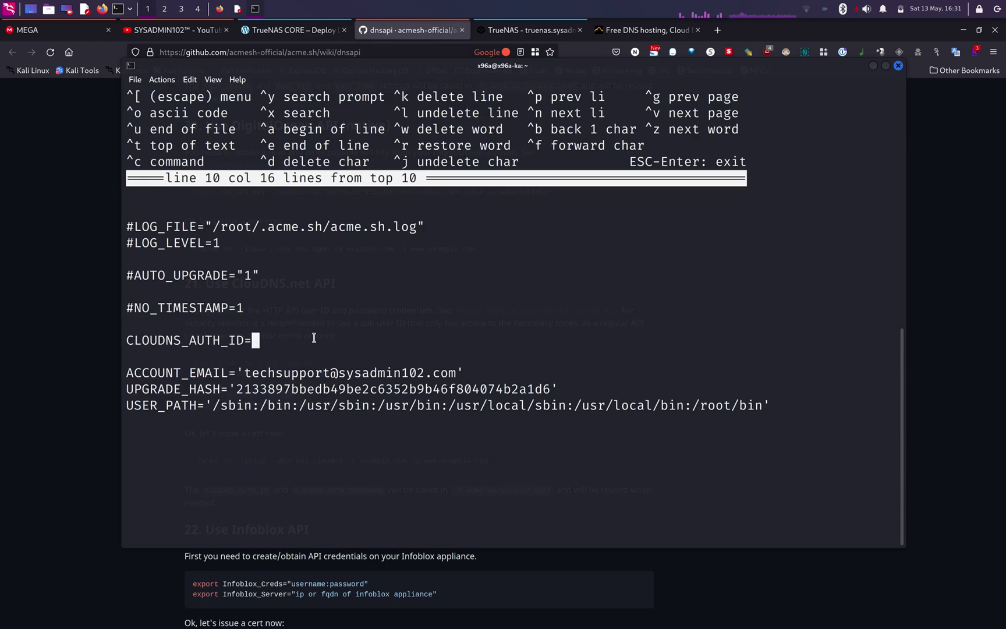
pyautogui.click(238, 9)
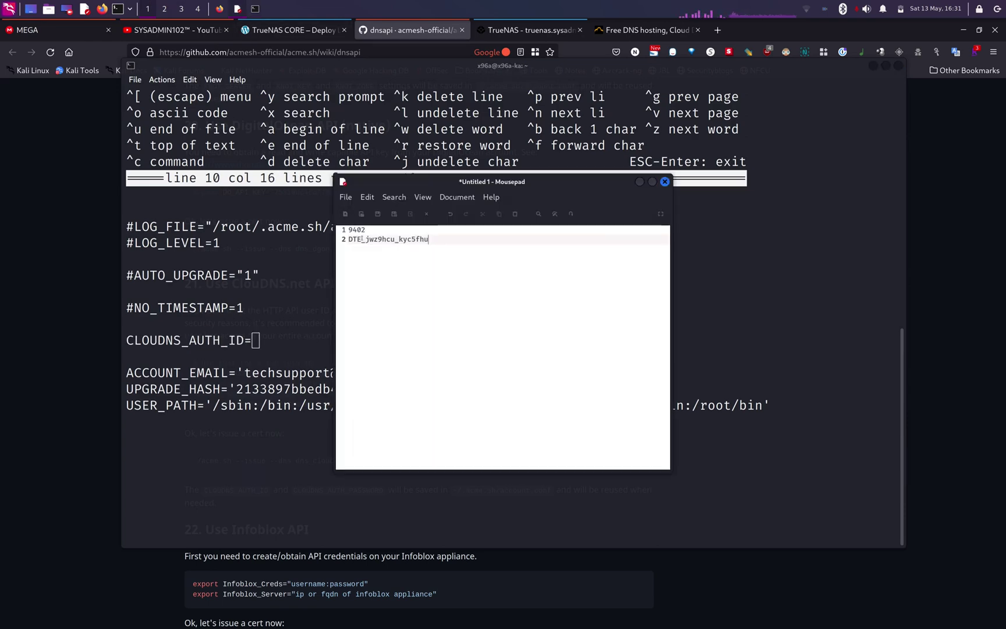
pyautogui.click(285, 327)
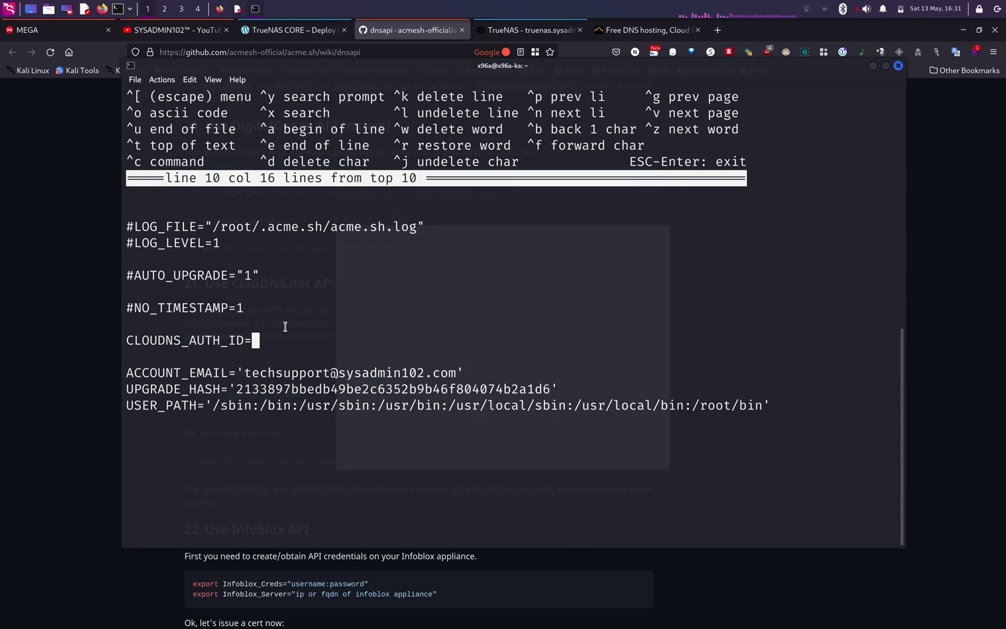
pyautogui.write('9402')
pyautogui.press('Return')
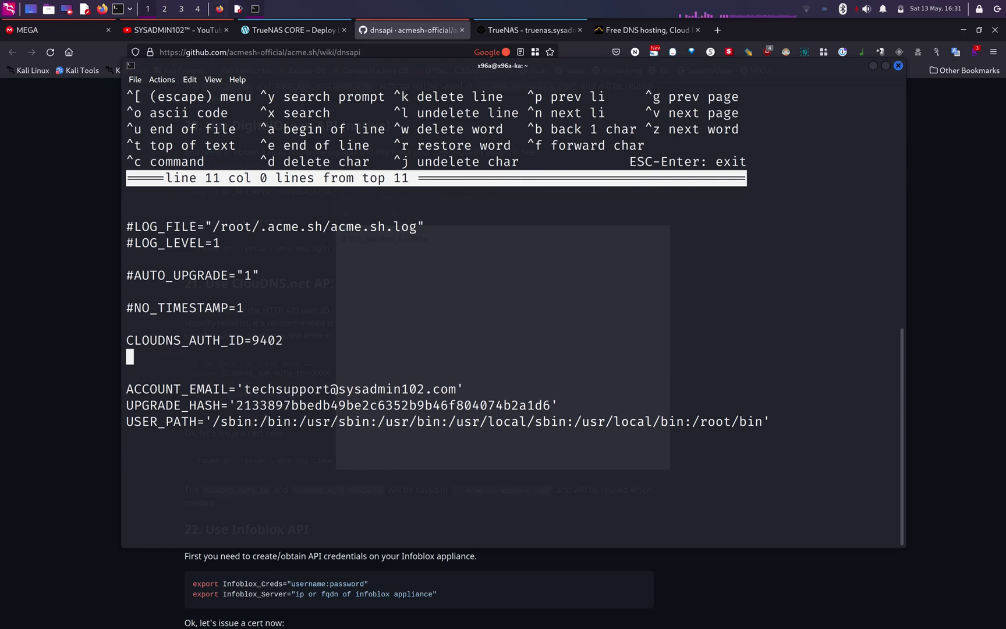
# - Copy CLOUDNS_AUTH_PASSWORD= from the dnsapi wiki and paste it on line 11 with an opening quote
pyautogui.click(219, 10)
pyautogui.click(251, 401)
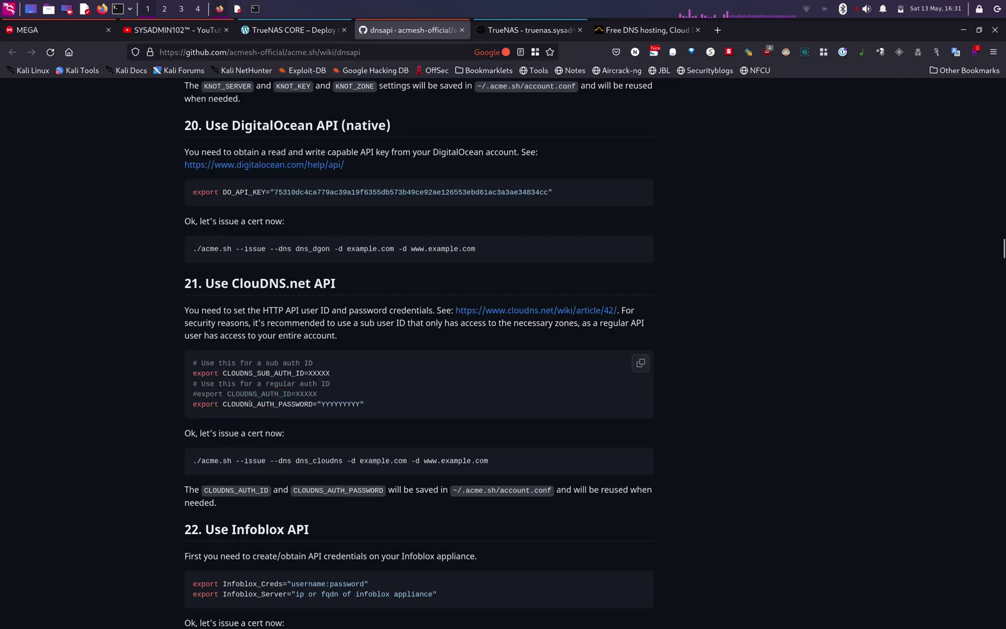
pyautogui.moveTo(223, 404); pyautogui.dragTo(318, 405)
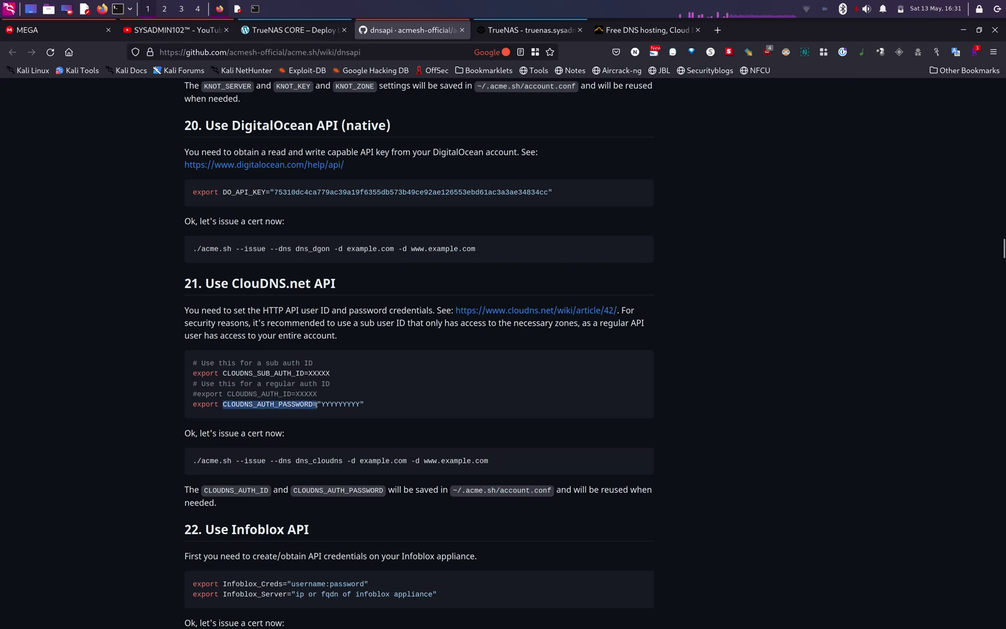
pyautogui.rightClick(318, 404)
pyautogui.click(335, 147)
pyautogui.hotkey('alt', 'Tab')
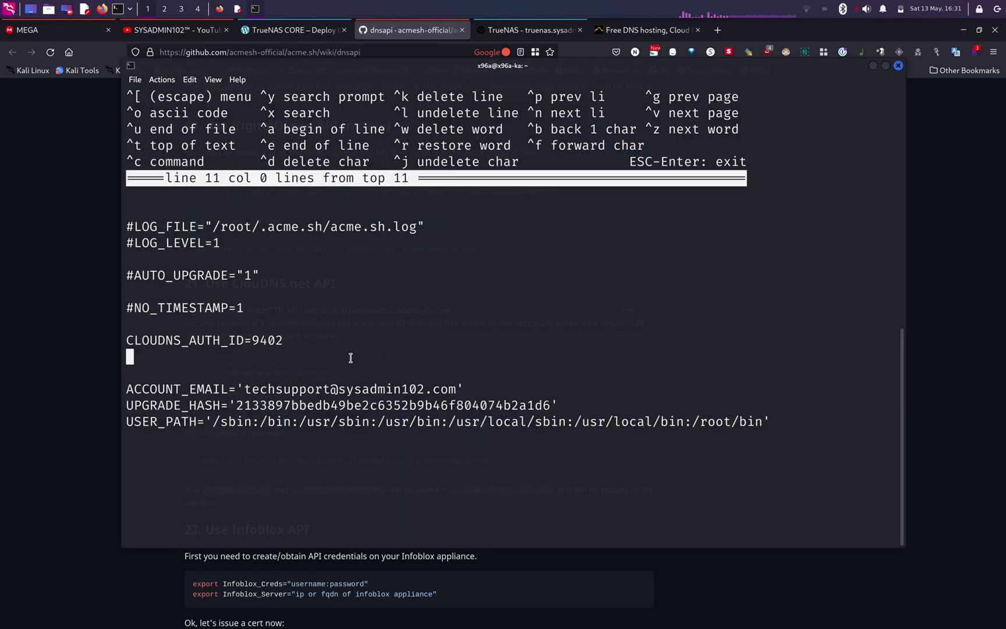
pyautogui.hotkey('ctrl', 'shift', 'v')
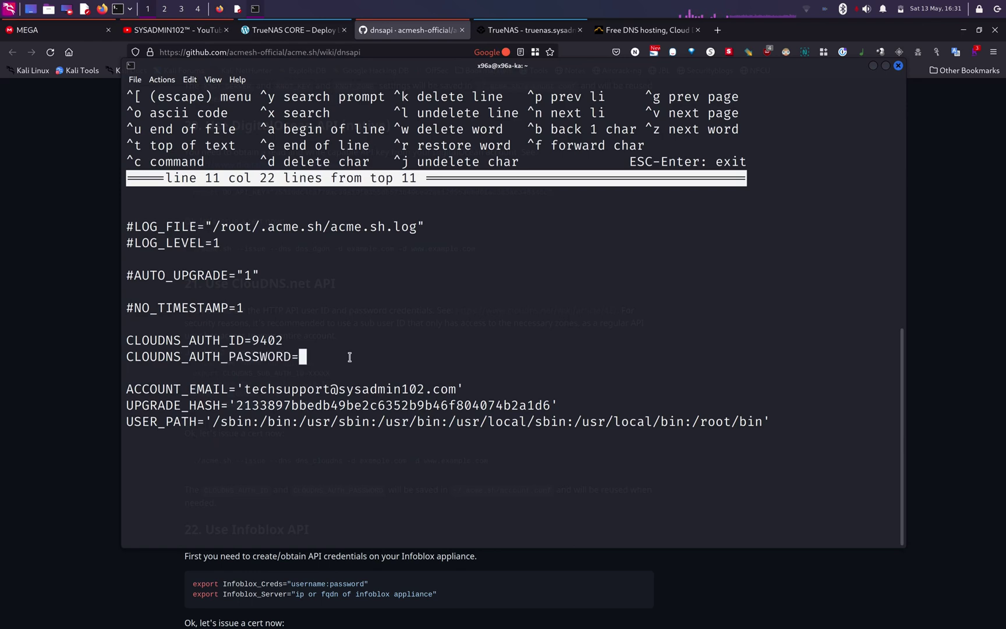
pyautogui.write('"')
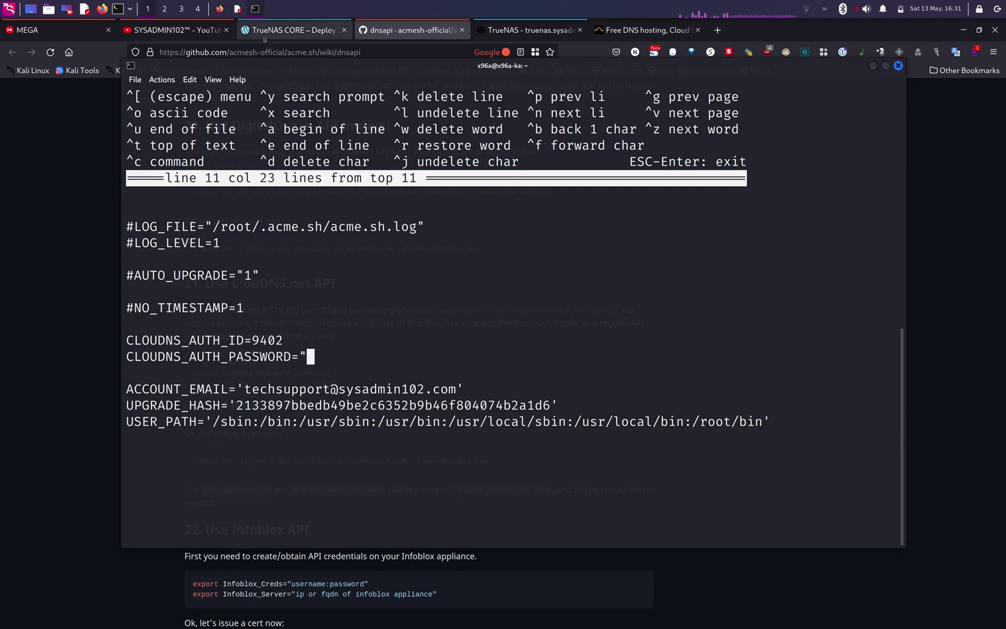
# - Fill in the ClouDNS API password from the scratch note and close the quote
pyautogui.click(238, 9)
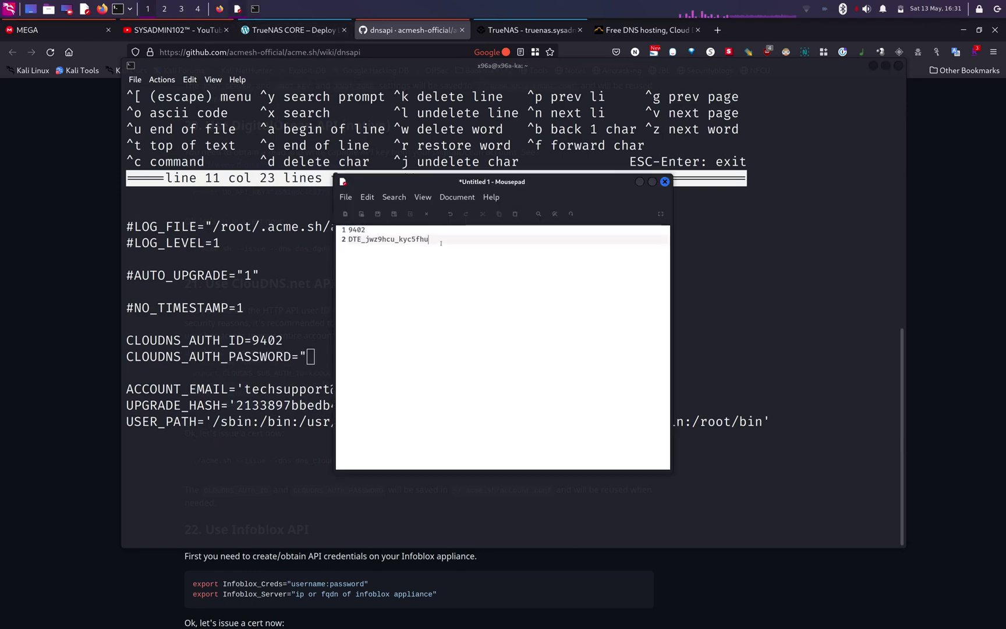
pyautogui.moveTo(440, 243); pyautogui.dragTo(349, 240)
pyautogui.click(335, 358)
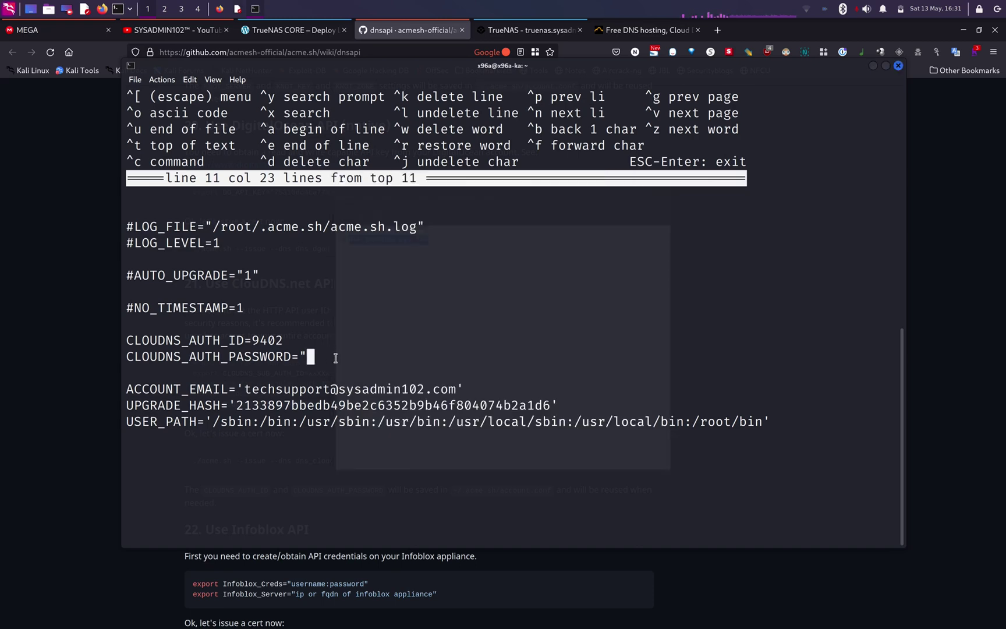
pyautogui.middleClick(335, 358)
pyautogui.write('"')
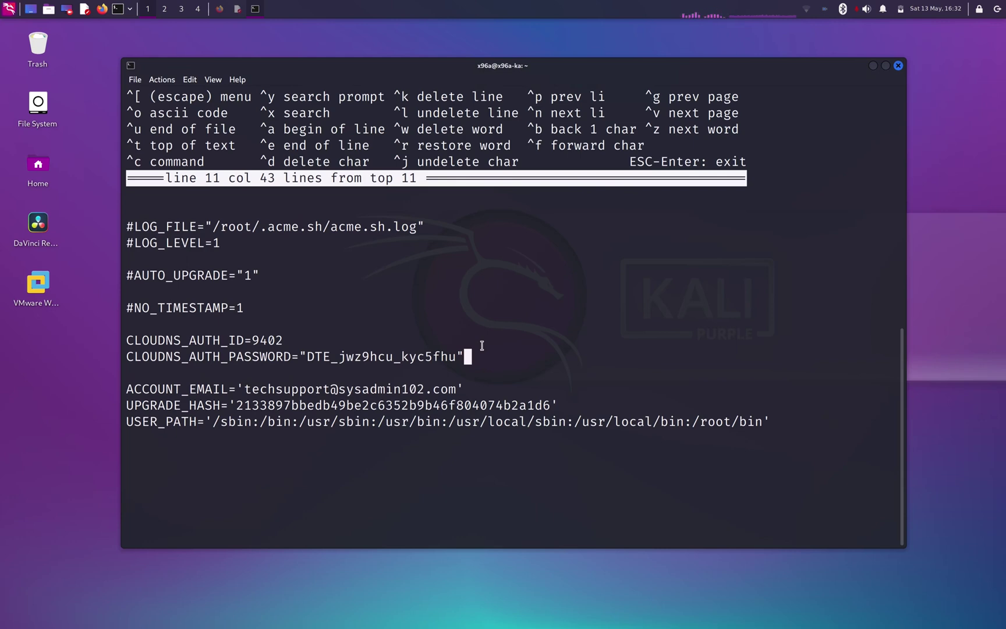
# - Save account.conf and leave ee, then return to the dnsapi wiki in Firefox
pyautogui.press('Escape')
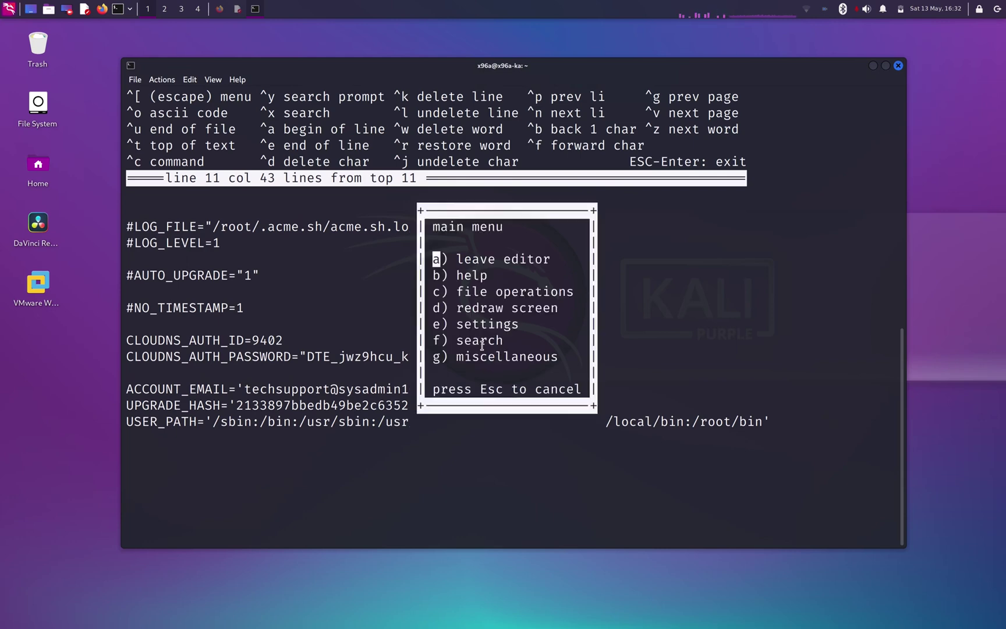
pyautogui.press('Return')
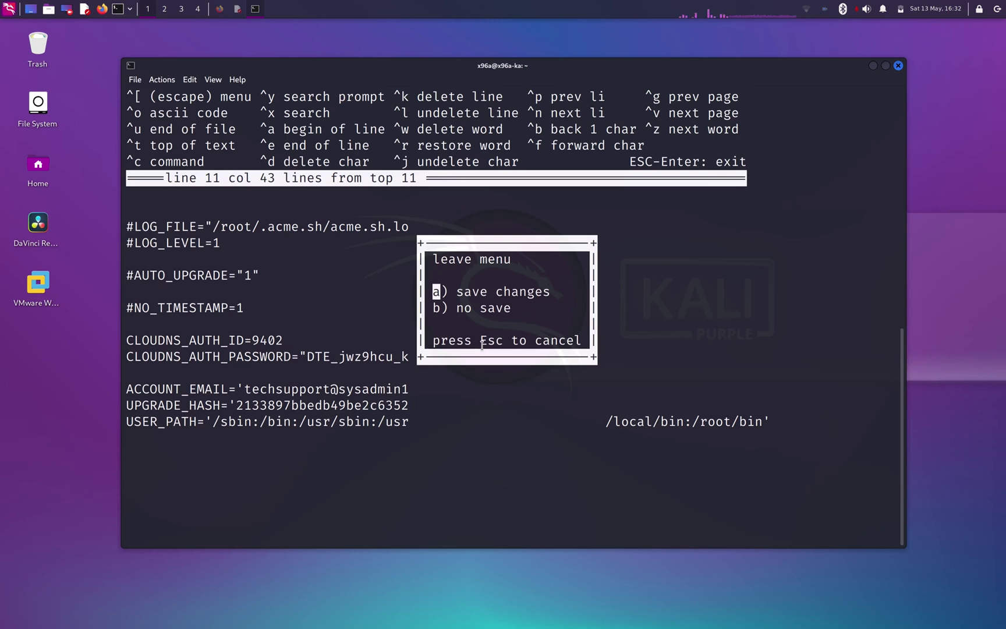
pyautogui.press('Return')
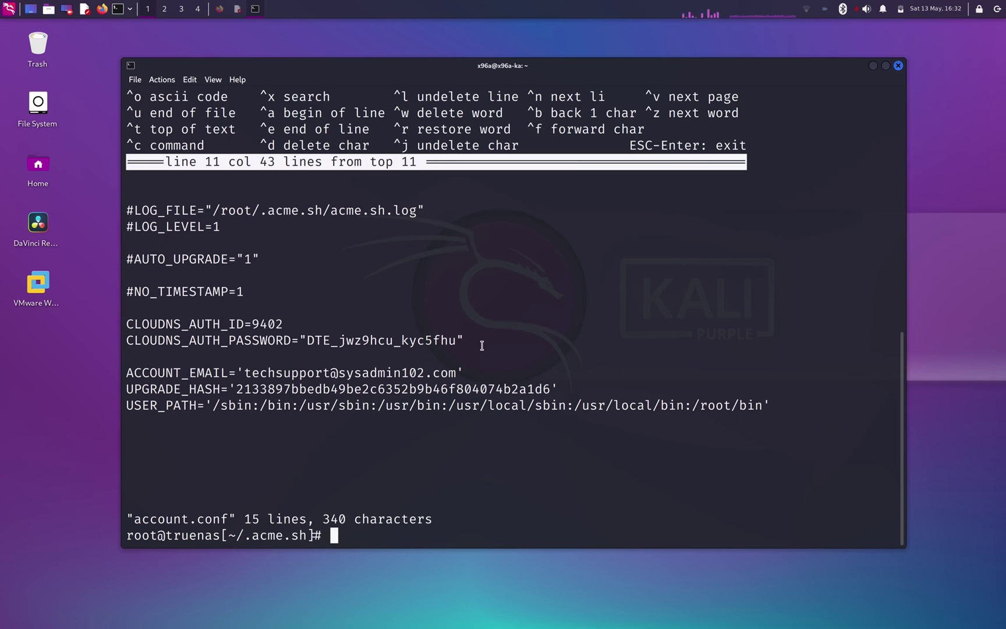
pyautogui.hotkey('alt', 'Tab')
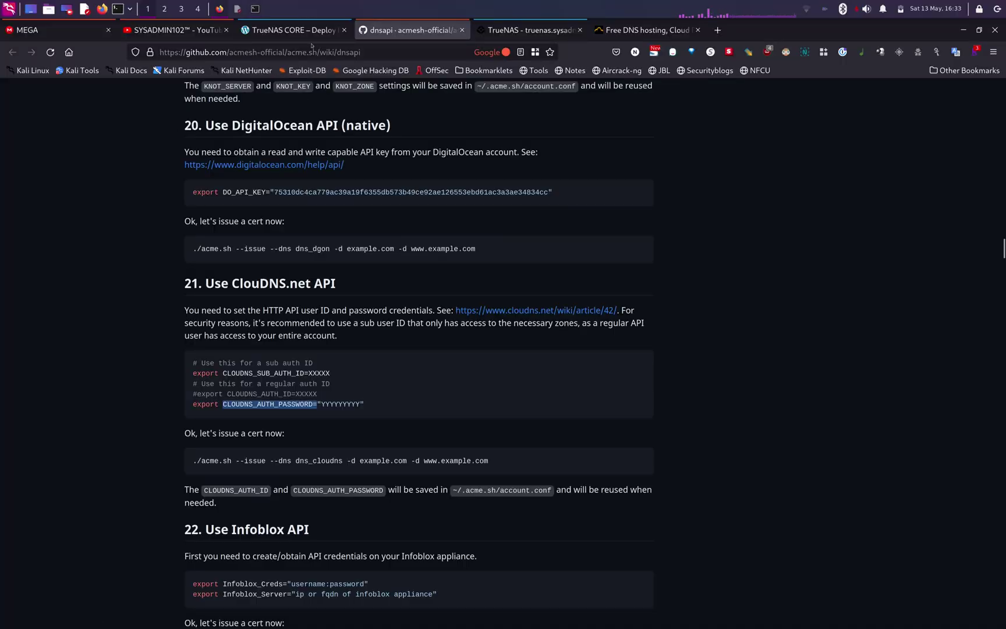
# - Copy the ./acme.sh --register-account --email command from the sysadmin102 TrueNAS article
pyautogui.click(299, 31)
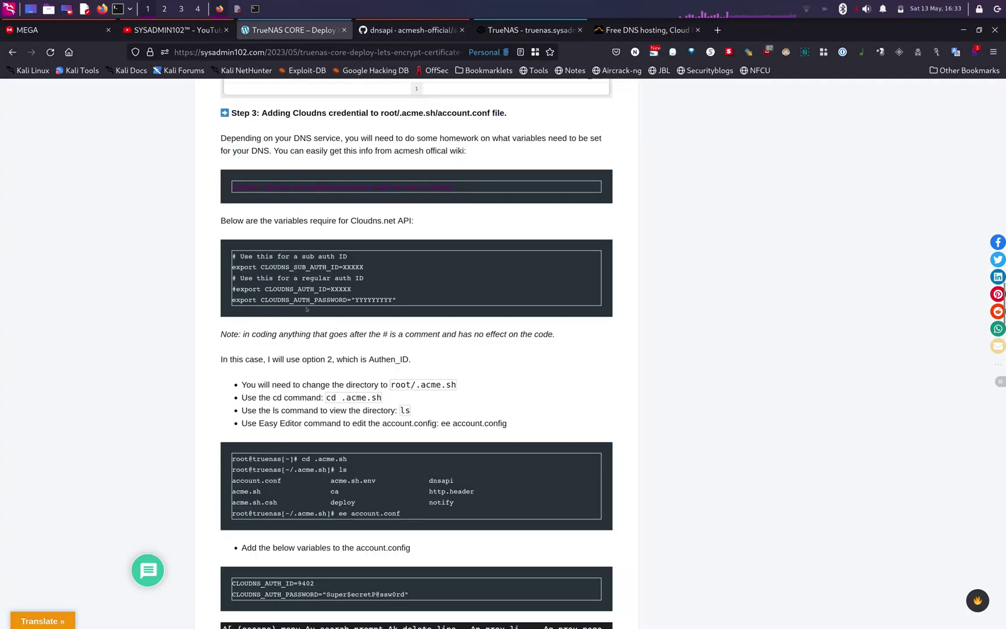
pyautogui.scroll(-5, 306, 308)
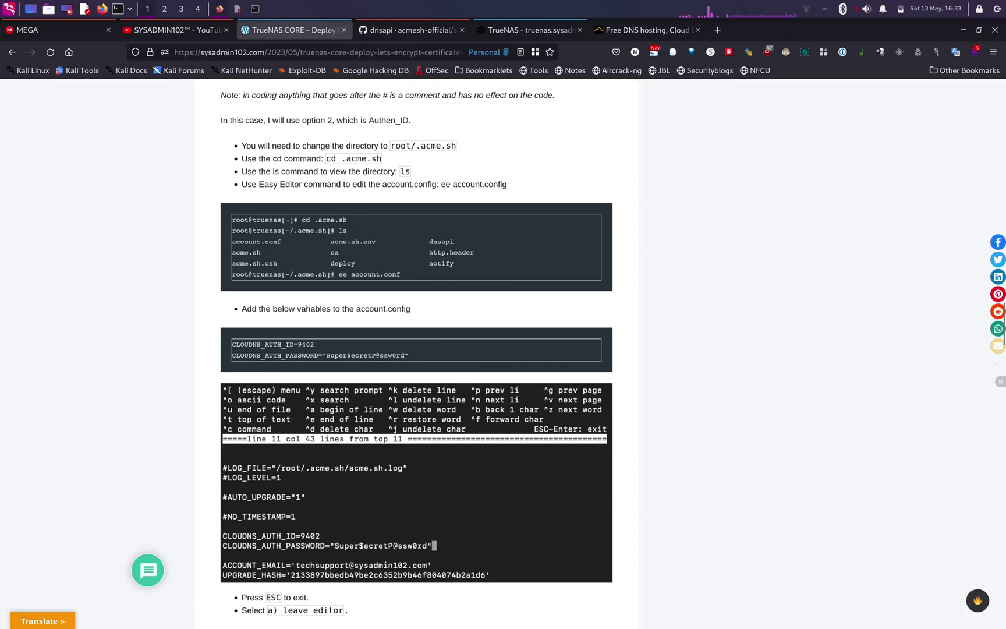
pyautogui.scroll(-3, 307, 309)
pyautogui.scroll(-10, 365, 200)
pyautogui.moveTo(420, 103); pyautogui.dragTo(485, 103)
pyautogui.click(430, 150)
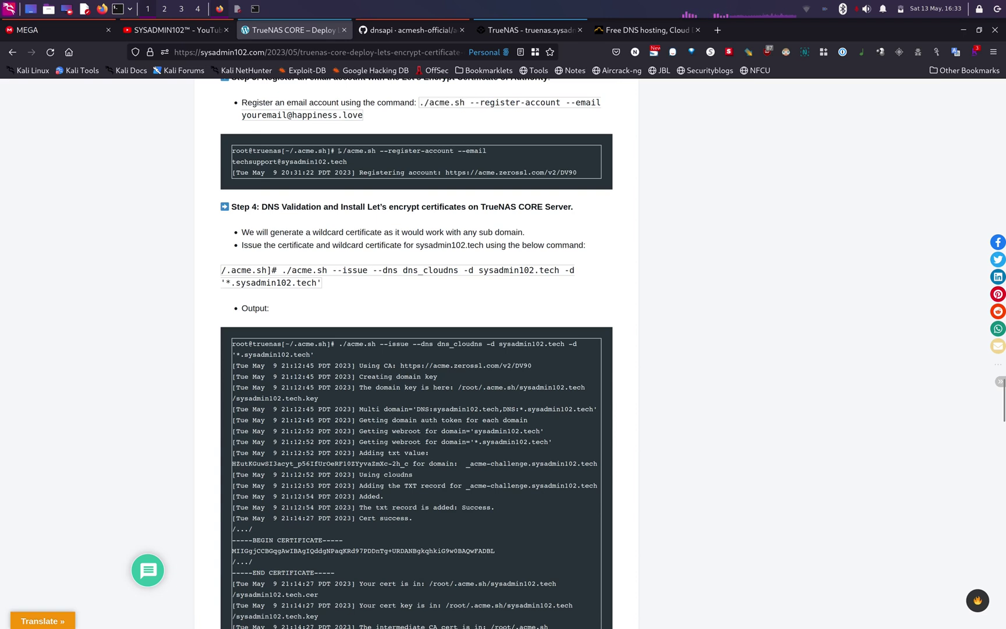
pyautogui.moveTo(342, 151); pyautogui.dragTo(348, 162)
pyautogui.hotkey('ctrl', 'c')
# - Run the register-account command in the terminal; acme.sh reports the account is already registered
pyautogui.press('F12')
pyautogui.hotkey('ctrl', 'shift', 'v')
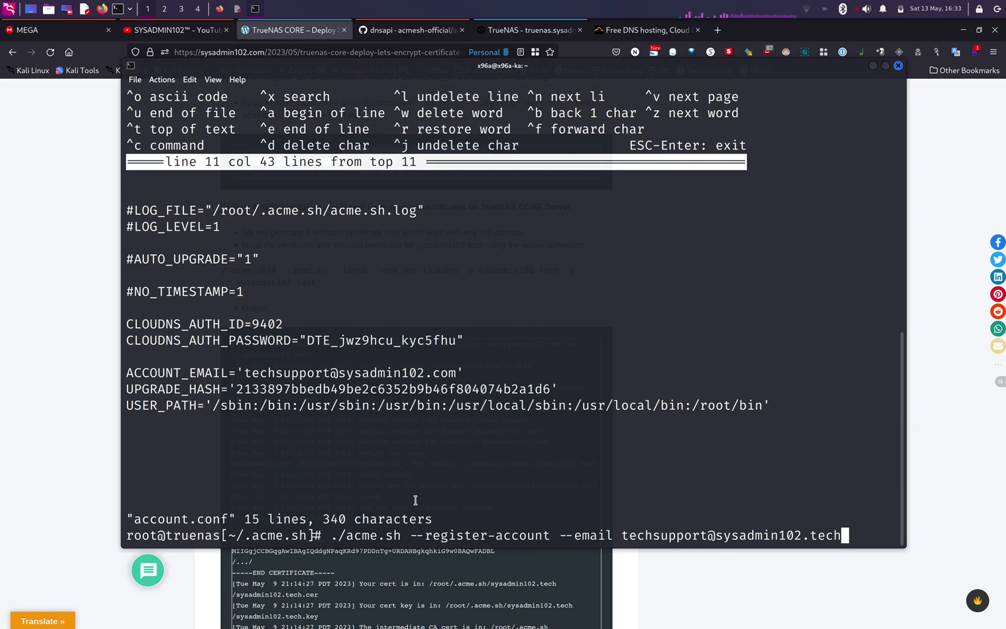
pyautogui.press('Return')
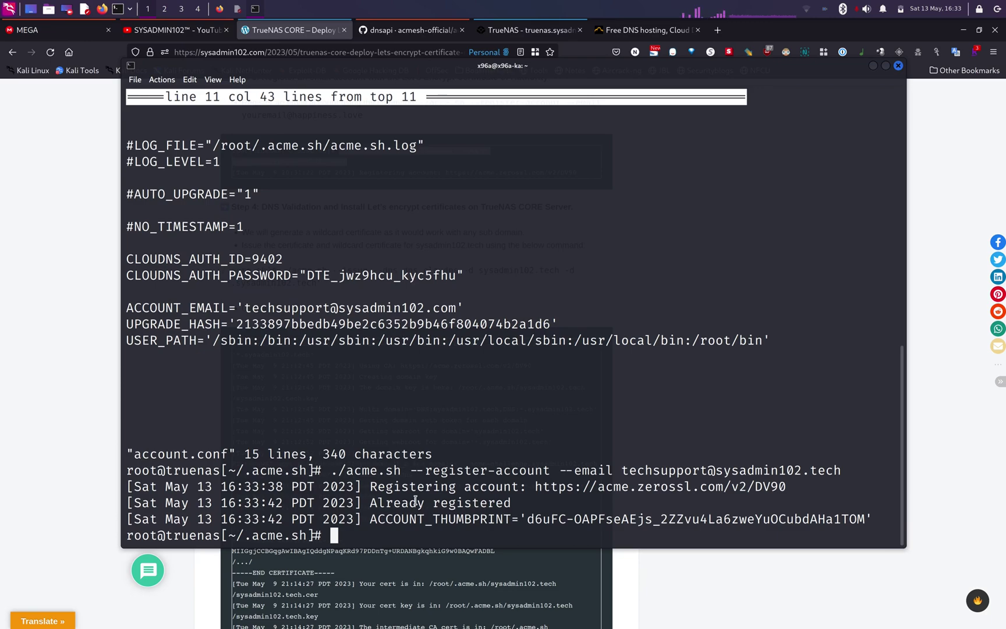
pyautogui.hotkey('alt', 'Tab')
pyautogui.moveTo(233, 344); pyautogui.dragTo(582, 475)
# - Paste the ./acme.sh --issue --dns dns_cloudns command for sysadmin102.tech into the terminal
pyautogui.click(319, 366)
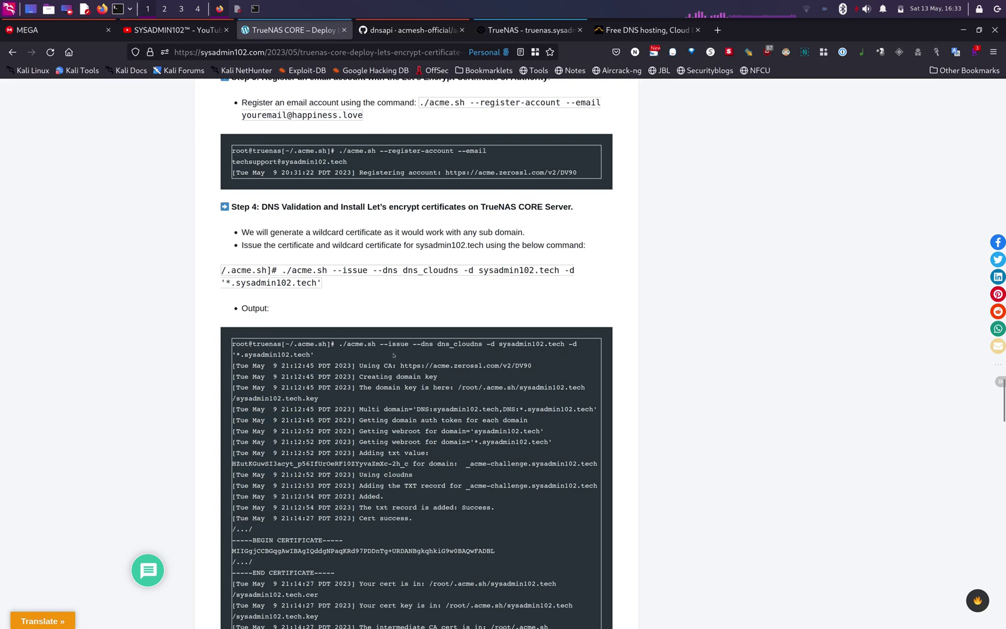
pyautogui.moveTo(339, 343); pyautogui.dragTo(346, 360)
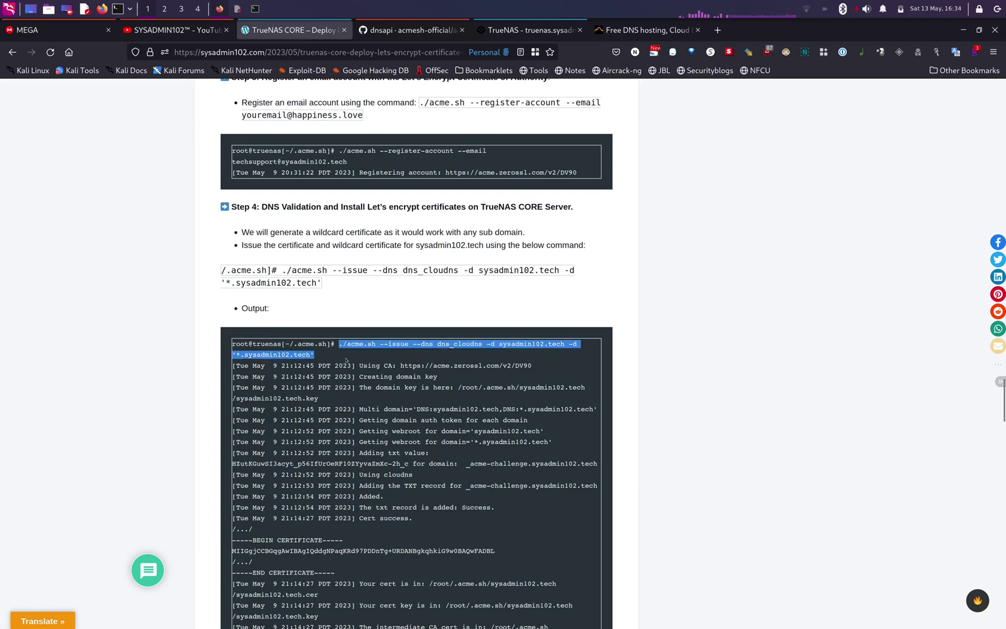
pyautogui.rightClick(306, 356)
pyautogui.click(324, 366)
pyautogui.hotkey('alt', 'Tab')
pyautogui.hotkey('ctrl', 'shift', 'v')
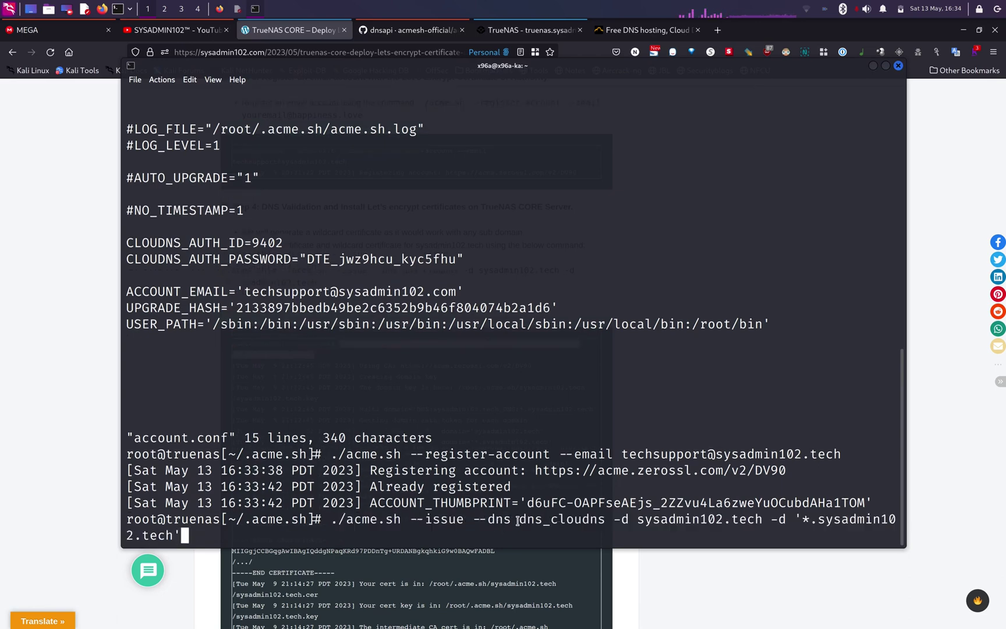
# - Check dns_cloudns against the dnsapi wiki and the domains, then issue the wildcard certificate
pyautogui.moveTo(518, 522); pyautogui.dragTo(606, 520)
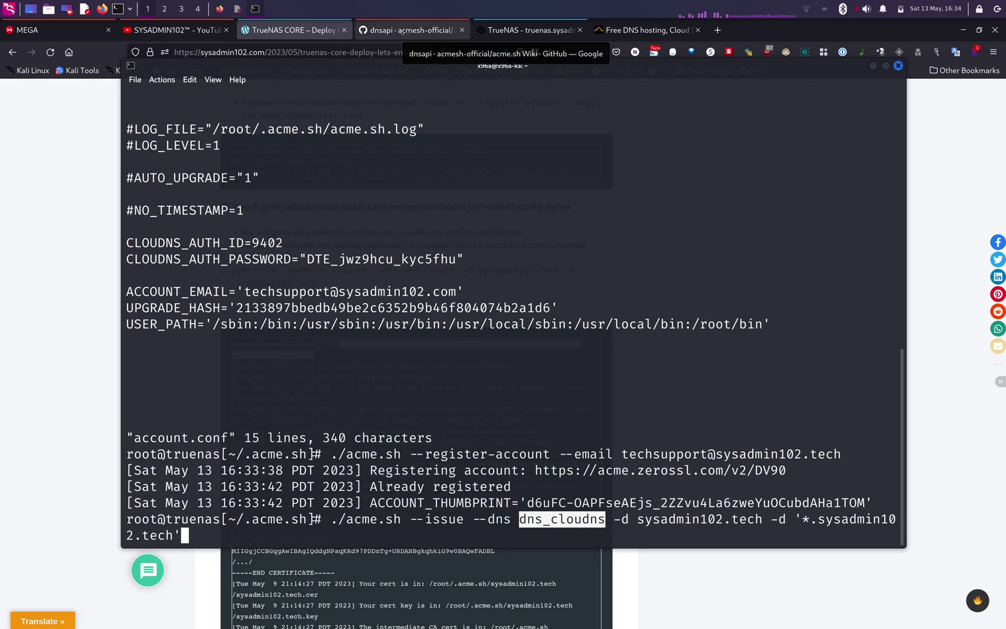
pyautogui.click(410, 30)
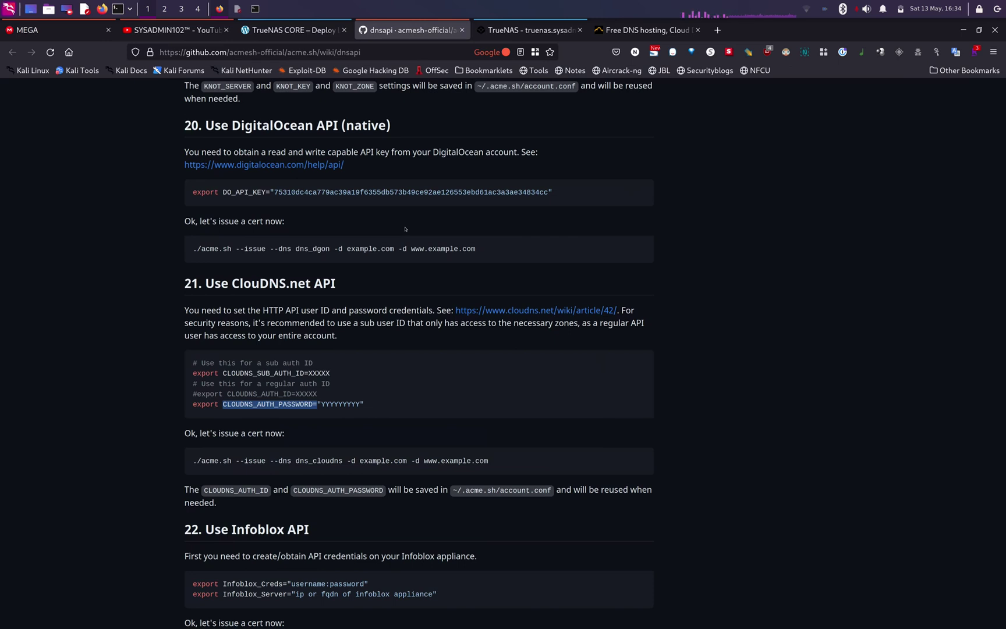
pyautogui.click(296, 461)
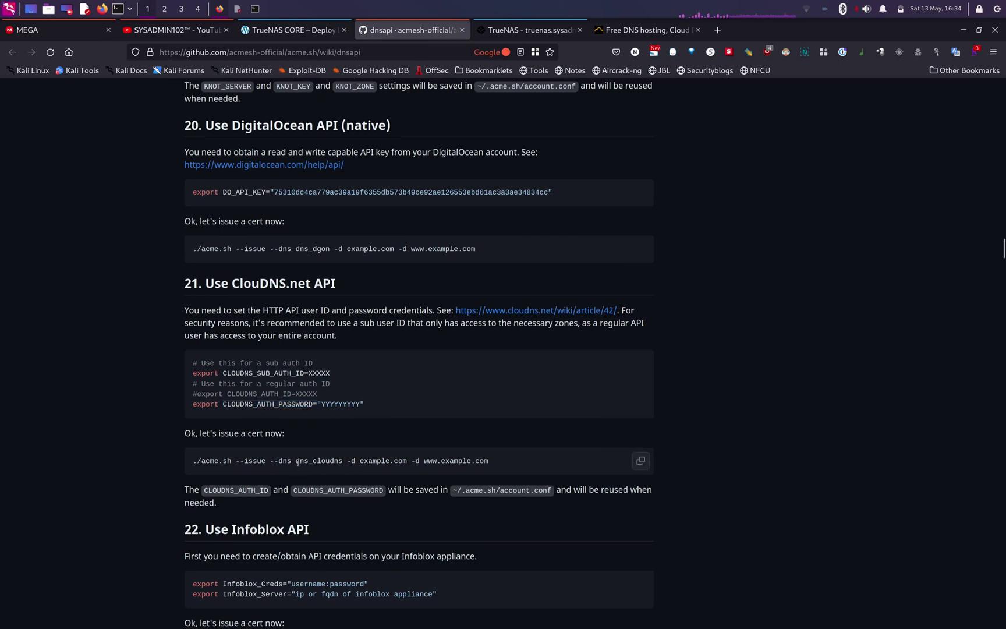
pyautogui.moveTo(296, 460); pyautogui.dragTo(342, 461)
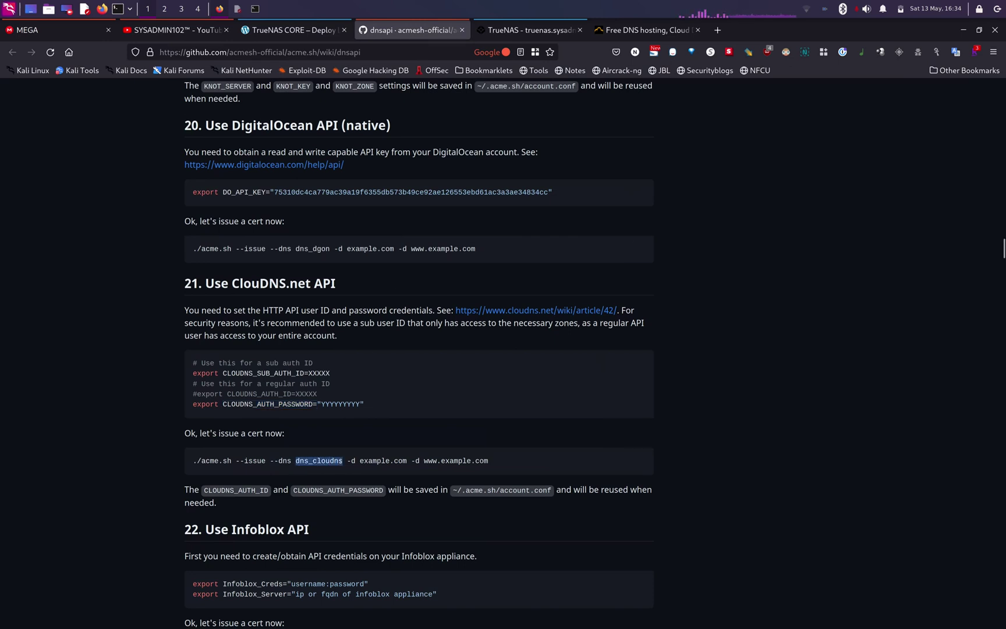
pyautogui.click(379, 452)
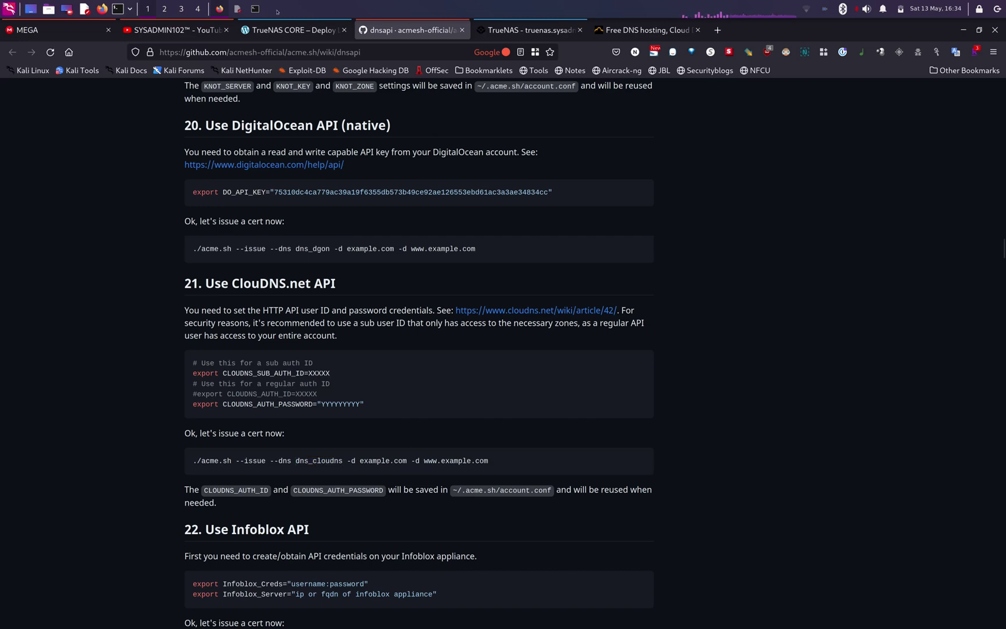
pyautogui.click(255, 8)
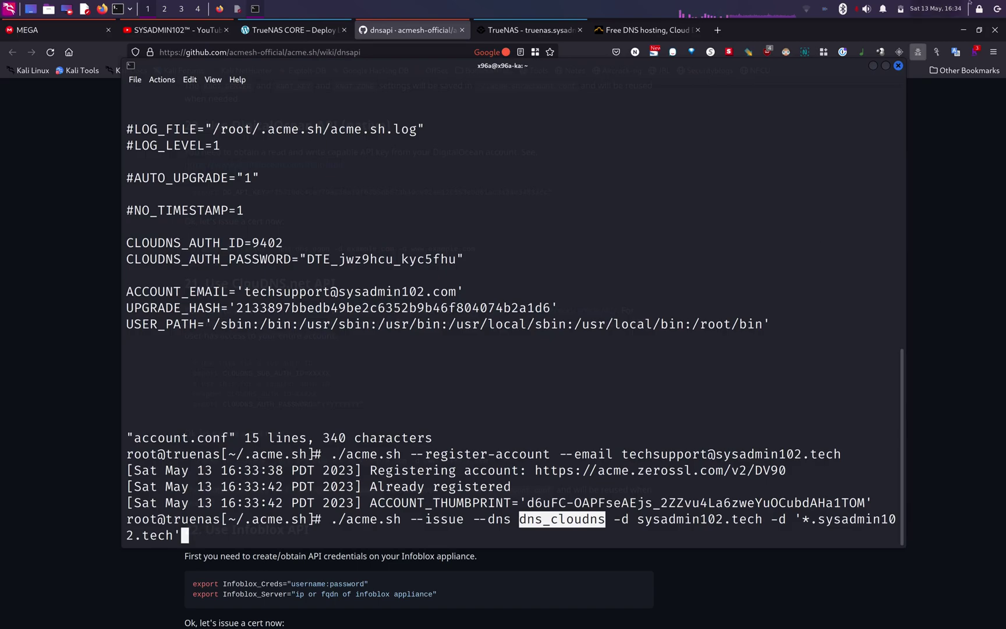
pyautogui.click(966, 27)
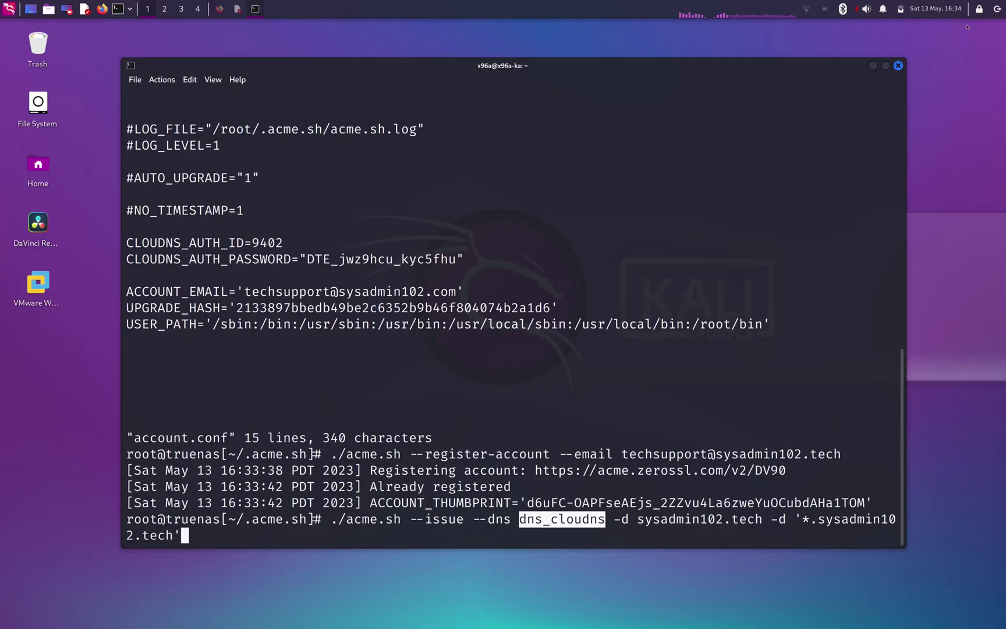
pyautogui.click(514, 537)
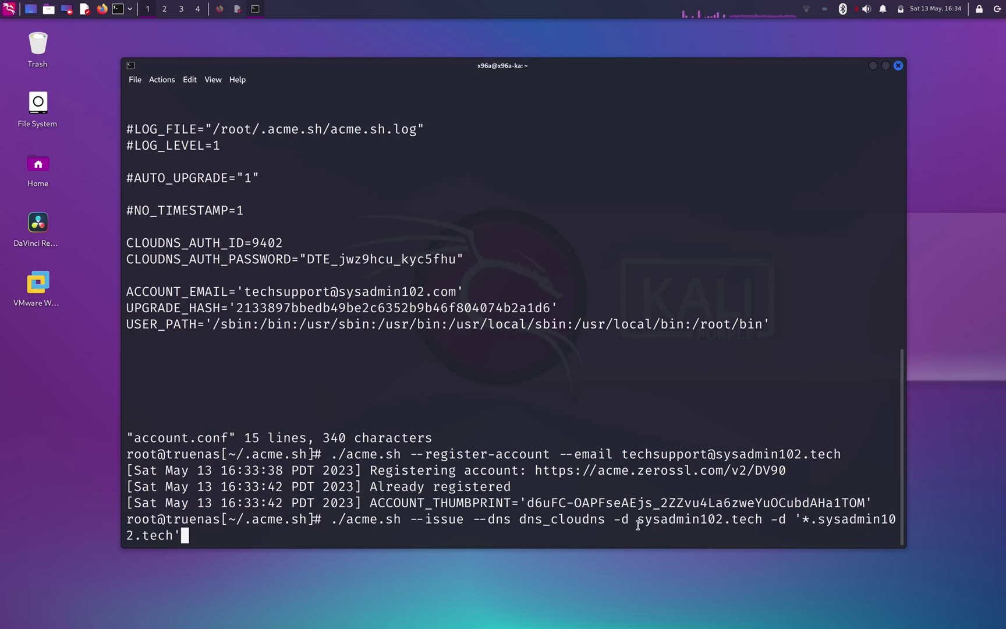
pyautogui.moveTo(637, 520); pyautogui.dragTo(818, 519)
pyautogui.click(793, 518)
pyautogui.click(818, 519)
pyautogui.press('Return')
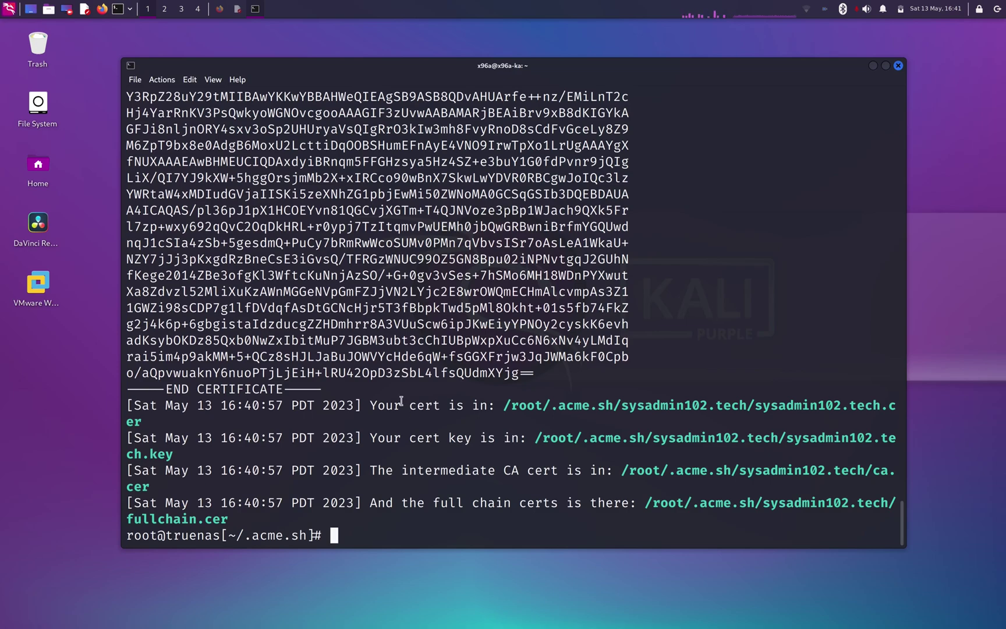
# - Create a TrueNAS API key named ACME and copy it
pyautogui.click(221, 9)
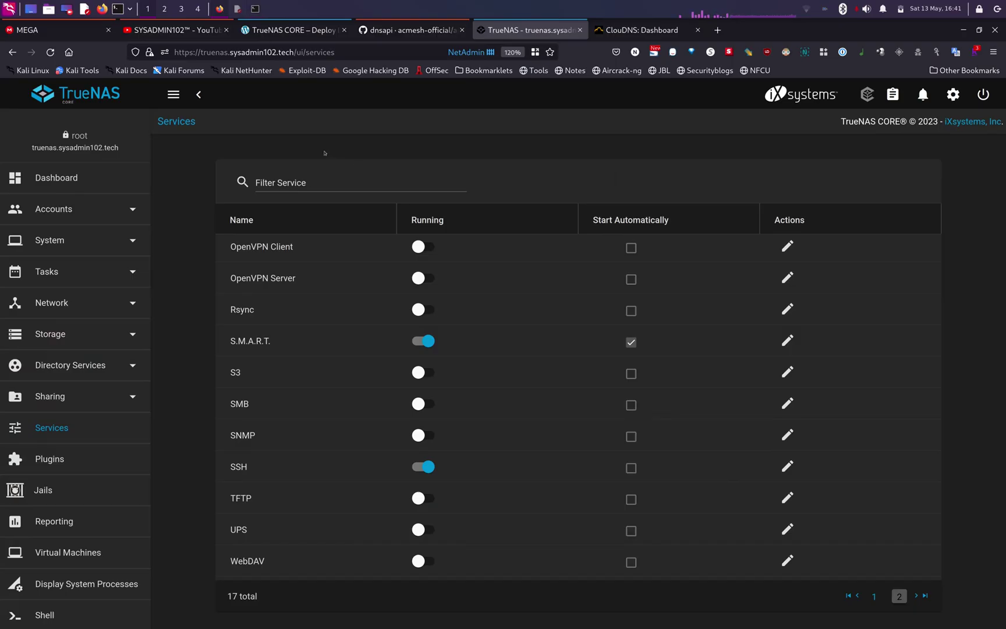
pyautogui.click(954, 96)
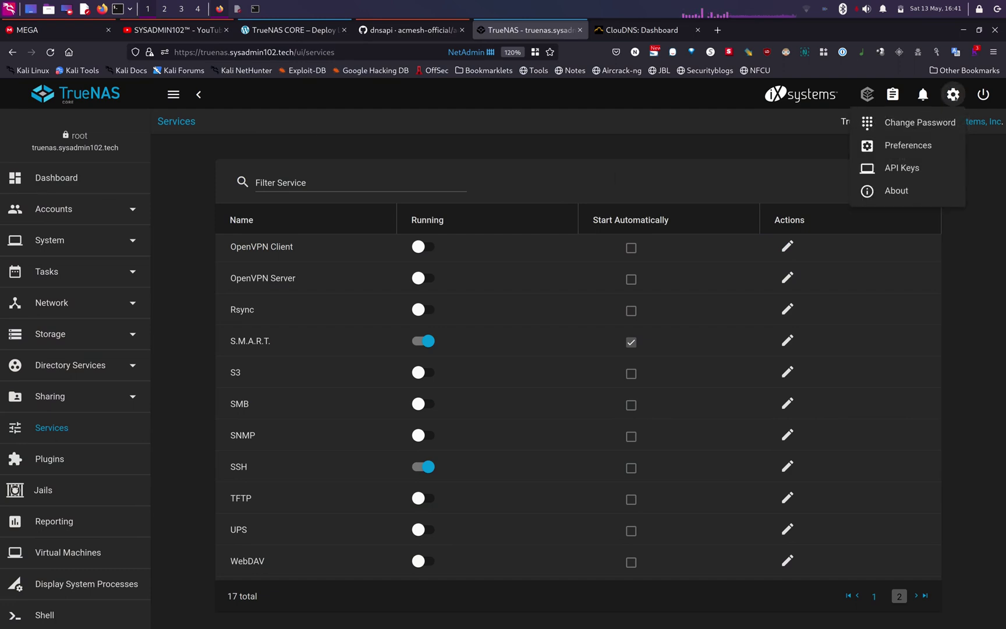
pyautogui.click(908, 169)
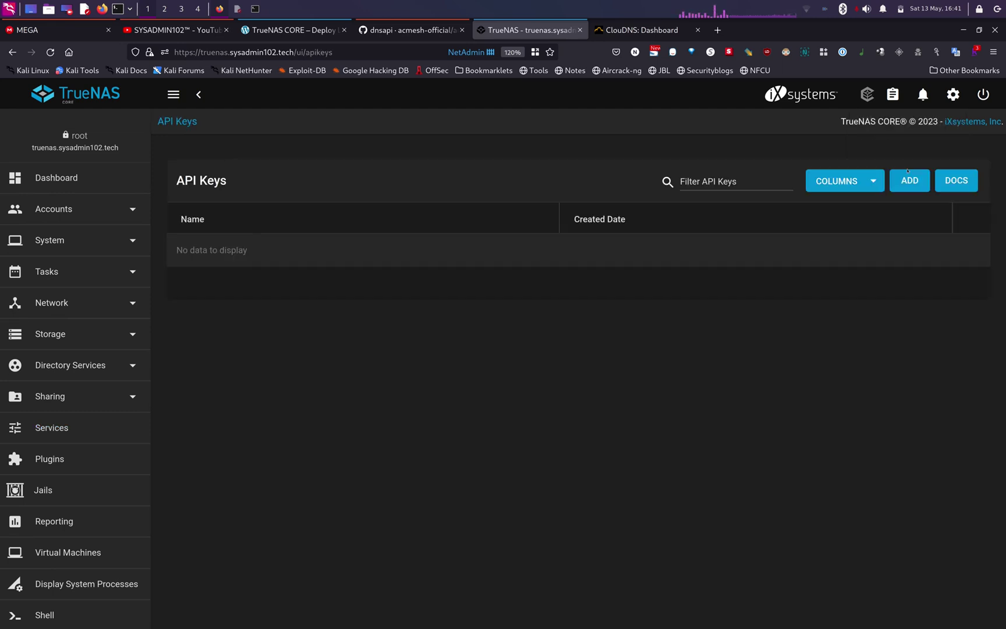
pyautogui.click(911, 181)
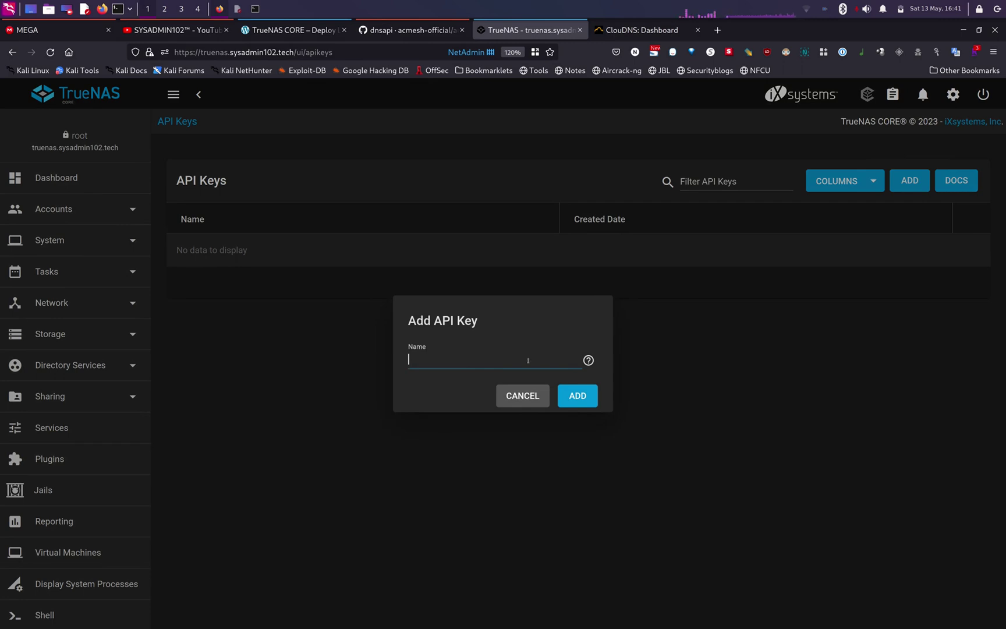
pyautogui.write('ACME')
pyautogui.click(586, 396)
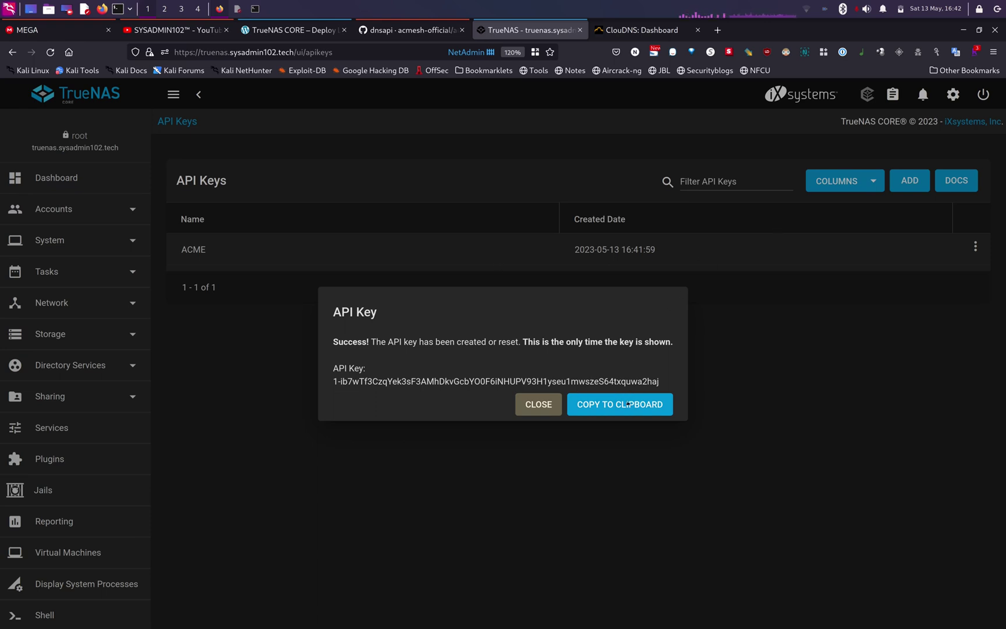
pyautogui.click(535, 410)
# - Paste the new ACME API key into the scratch notes below the saved password
pyautogui.click(238, 9)
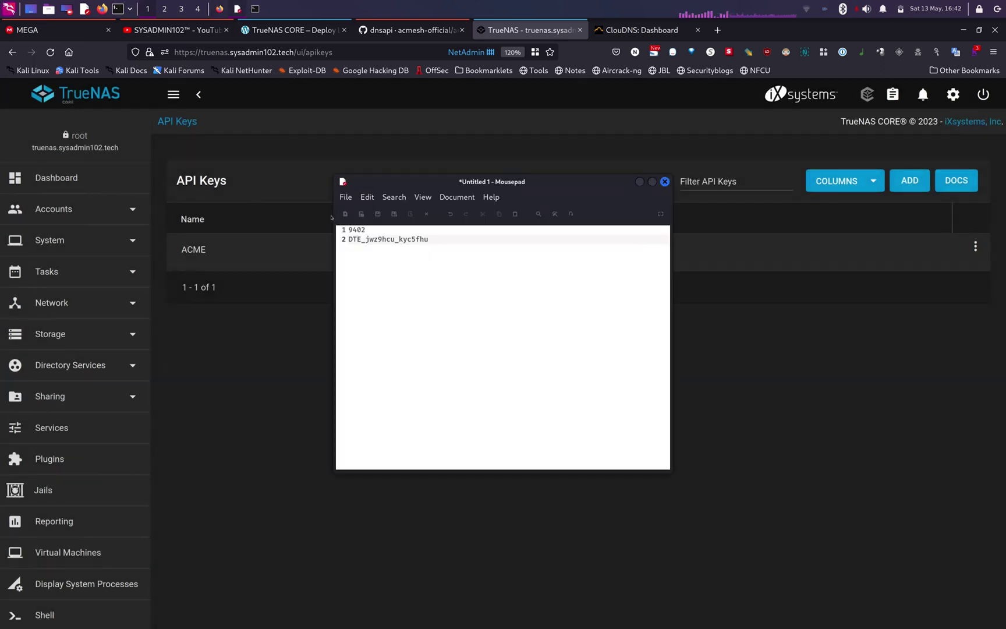
pyautogui.press('Return')
pyautogui.press('Return')
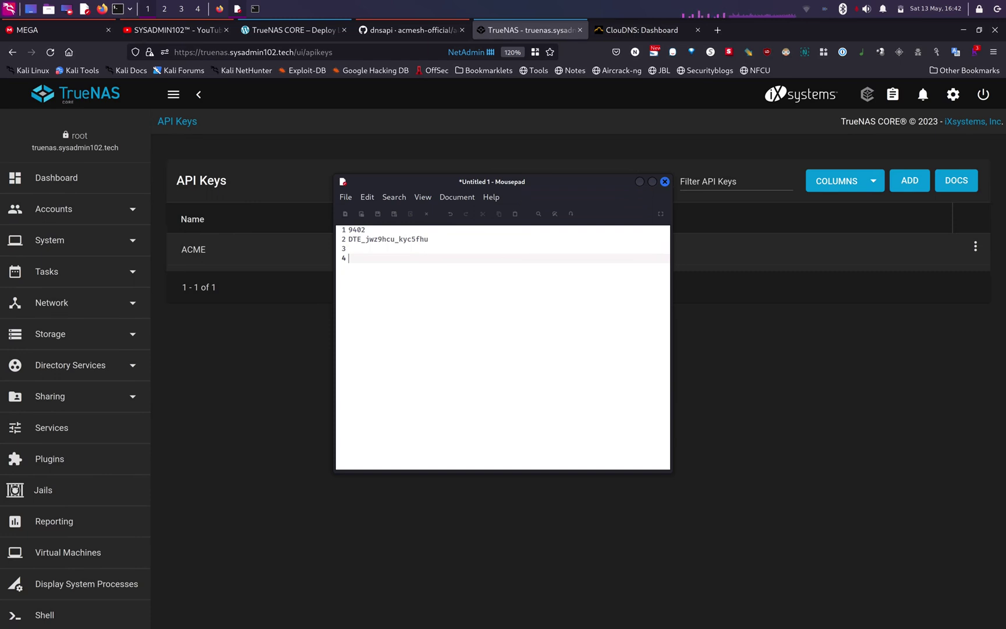
pyautogui.hotkey('ctrl', 'v')
pyautogui.hotkey('alt', 'Tab')
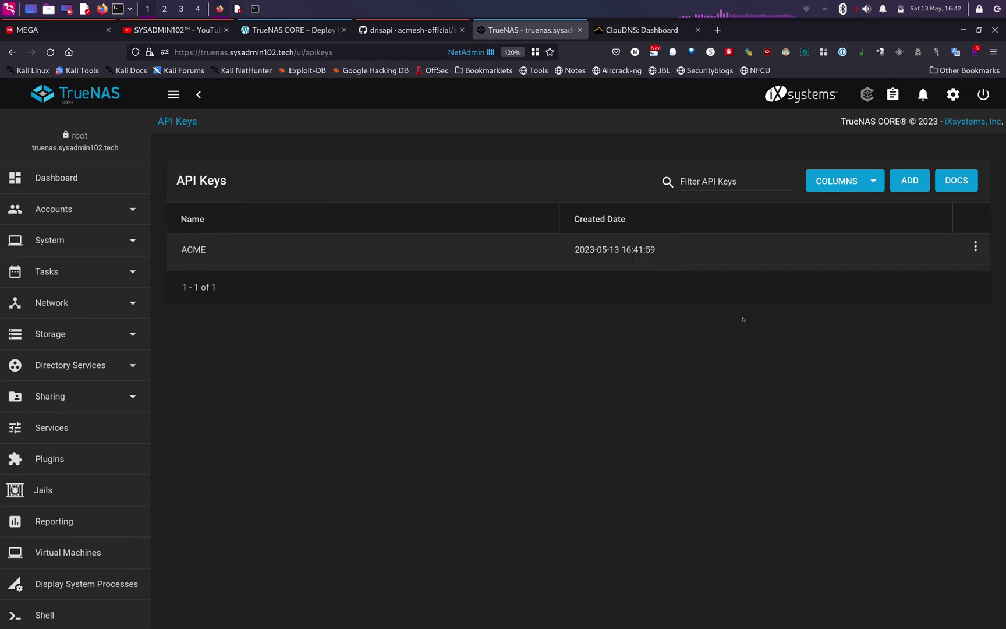
# - Minimize Firefox and the notes window to reveal the SSH terminal
pyautogui.click(964, 30)
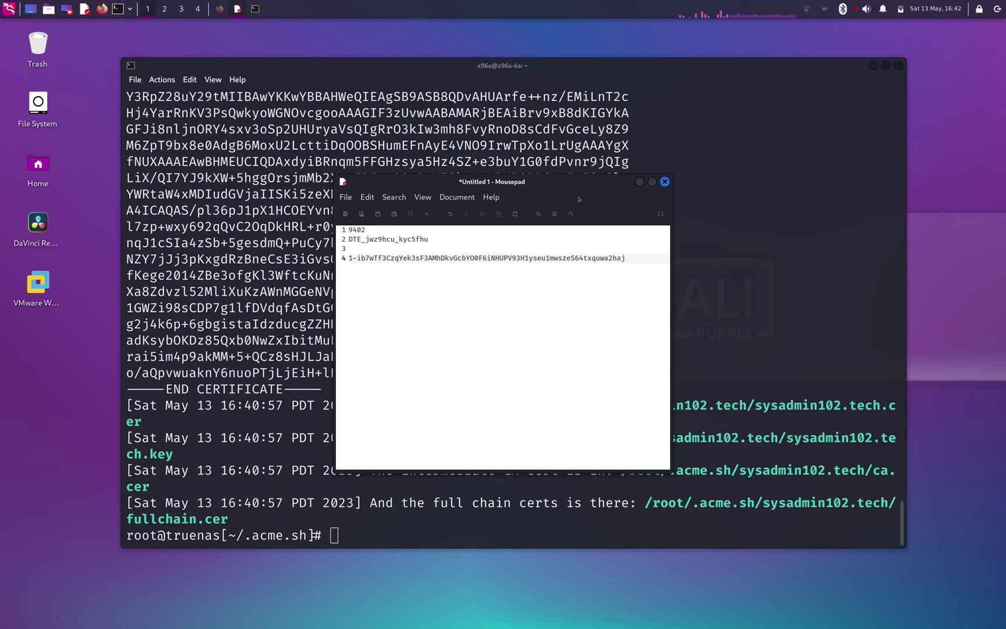
pyautogui.click(640, 181)
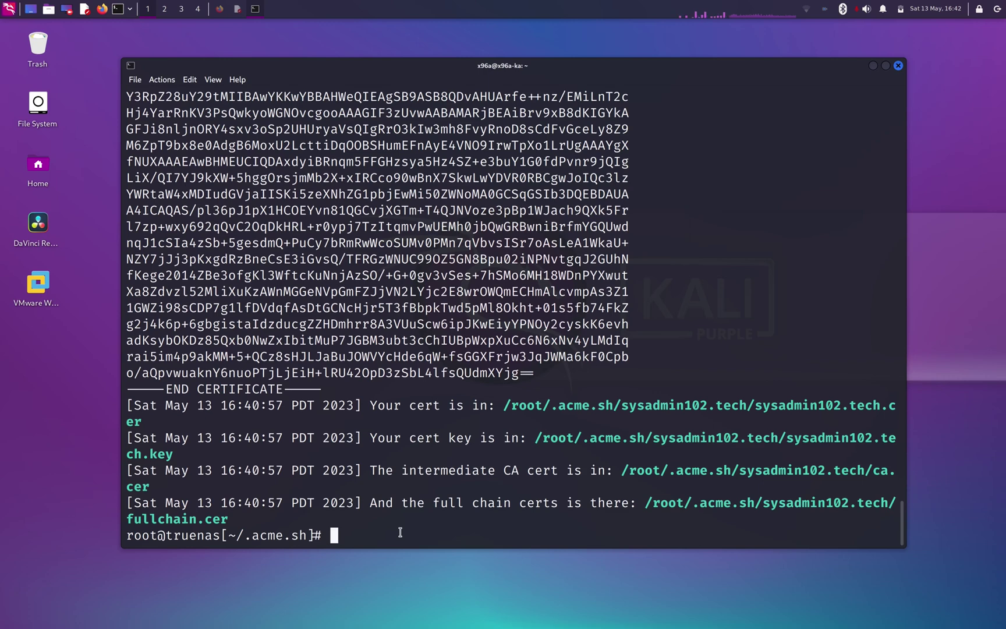
# - Open account.conf in ee and move to empty line 10
pyautogui.write('ee acc')
pyautogui.press('Tab')
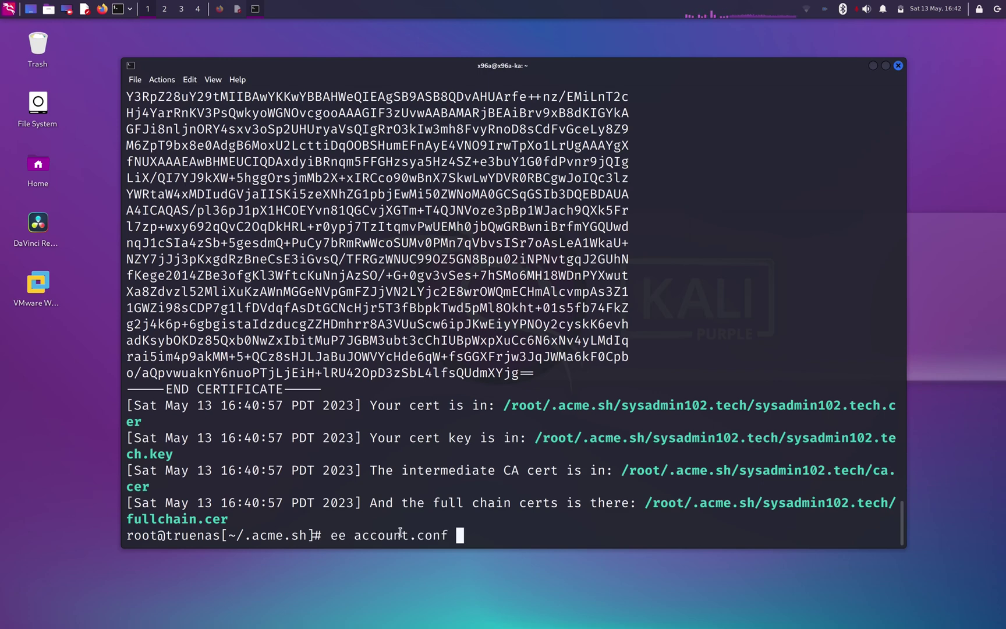
pyautogui.press('Return')
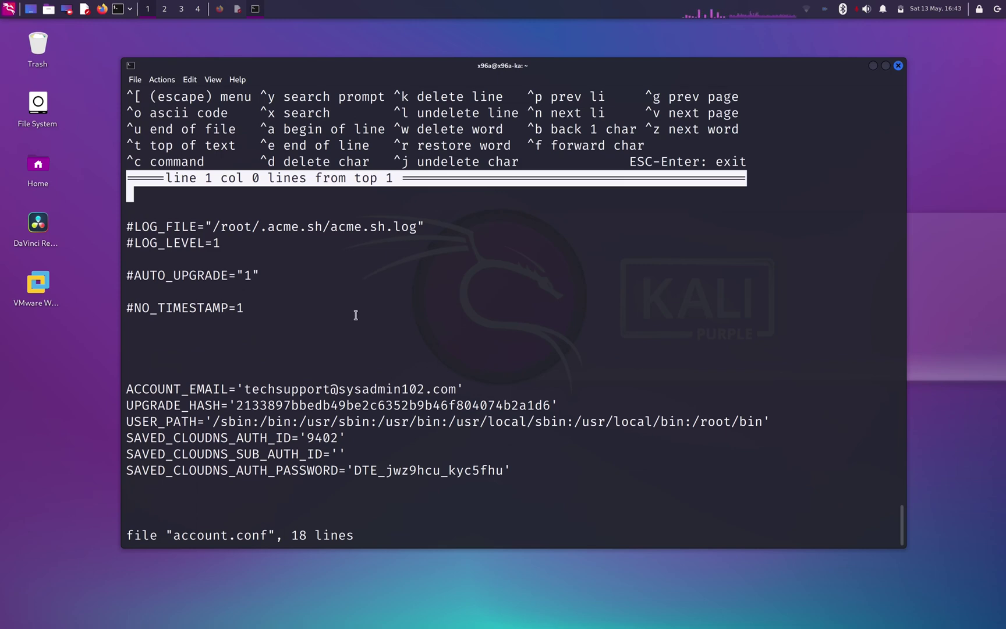
pyautogui.press('Down')
pyautogui.press('Down')
pyautogui.press('Down')
pyautogui.press('Down')
pyautogui.press('Down')
pyautogui.press('Down')
pyautogui.press('Down')
pyautogui.press('Down')
pyautogui.press('Down')
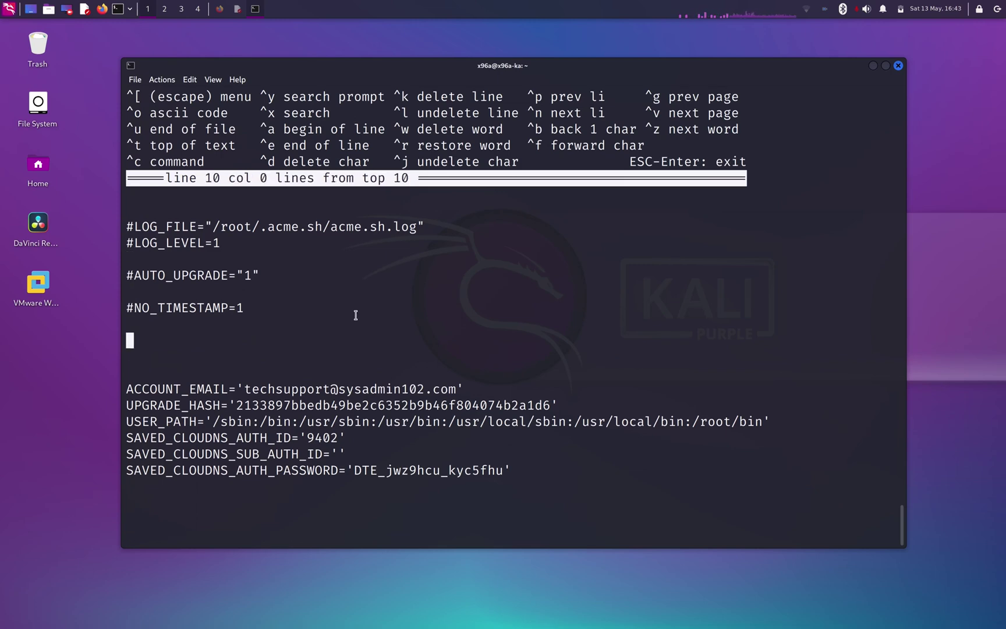
# - Add a DEPLOY_TRUENAS_APIKEY="…" line holding the saved TrueNAS API key
pyautogui.click(220, 9)
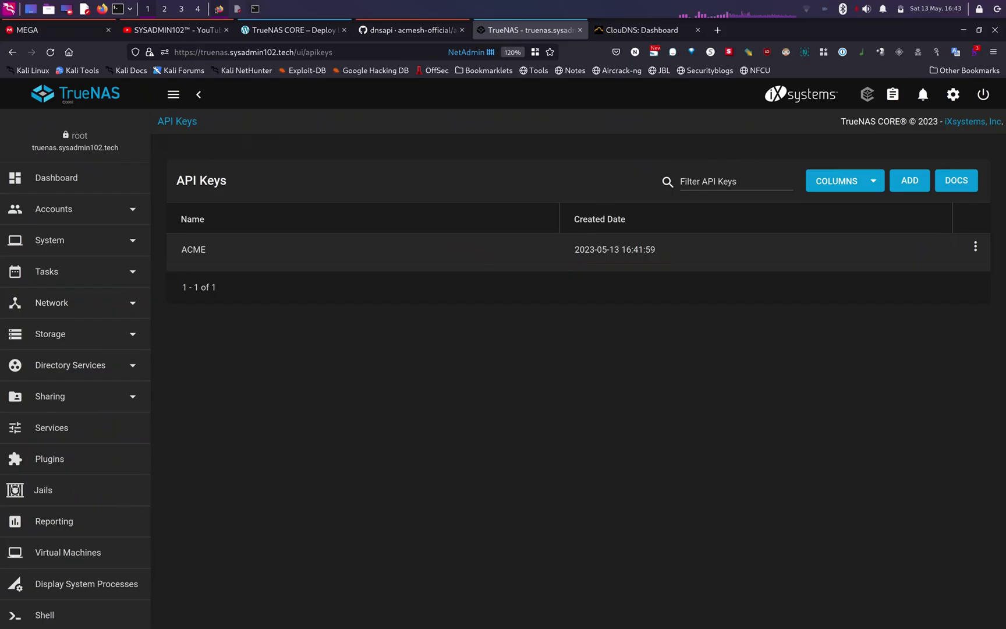
pyautogui.click(290, 30)
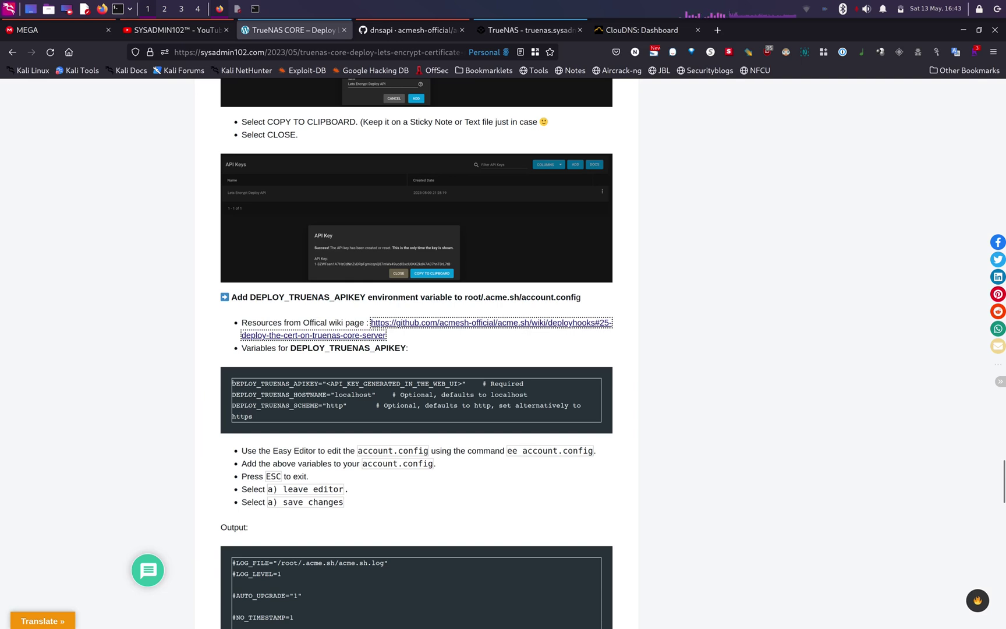
pyautogui.moveTo(231, 383); pyautogui.dragTo(326, 383)
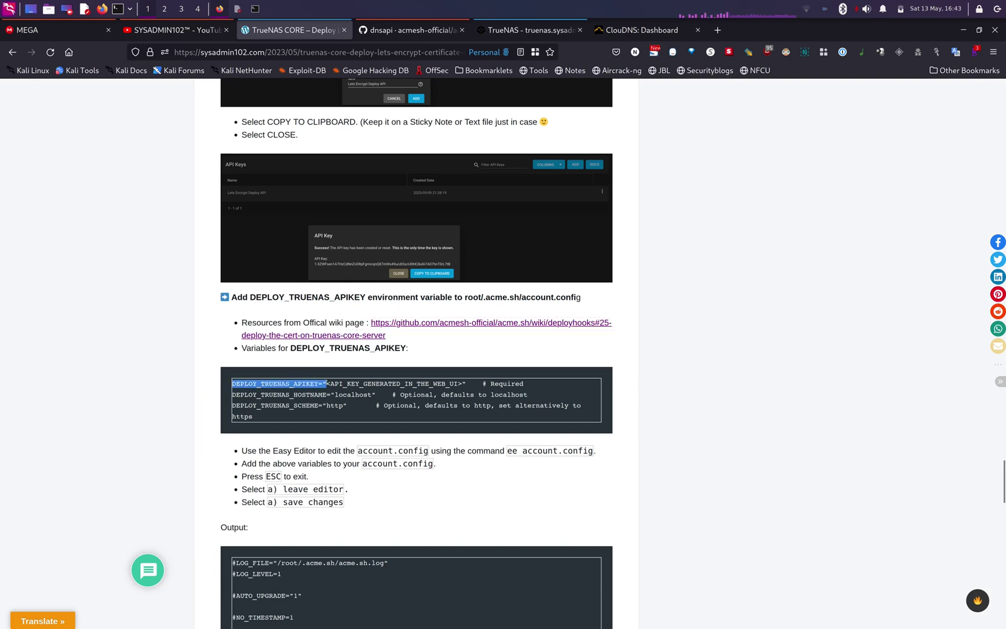
pyautogui.click(329, 383)
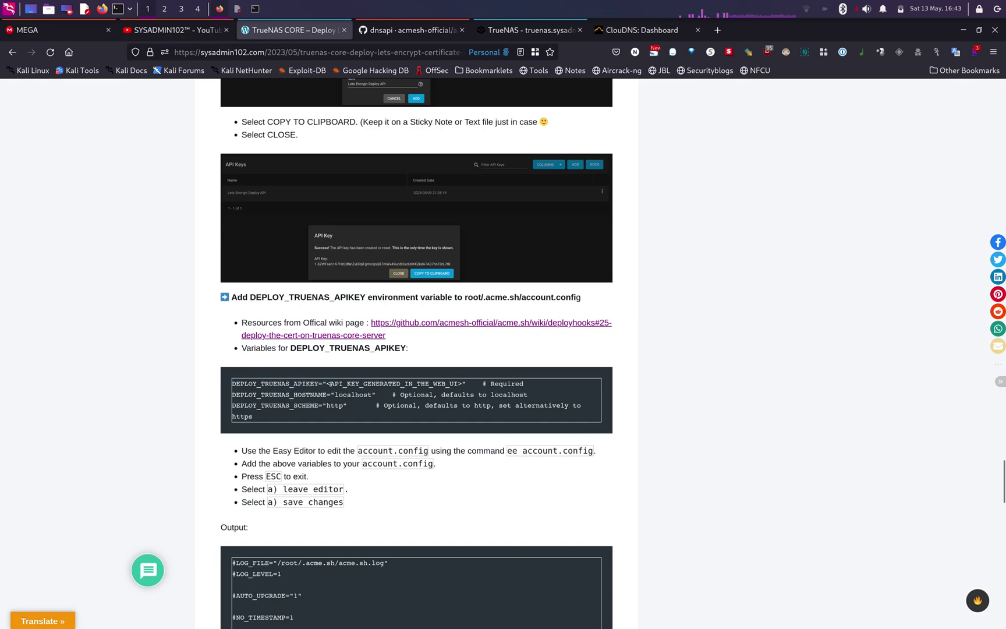
pyautogui.hotkey('alt', 'Tab')
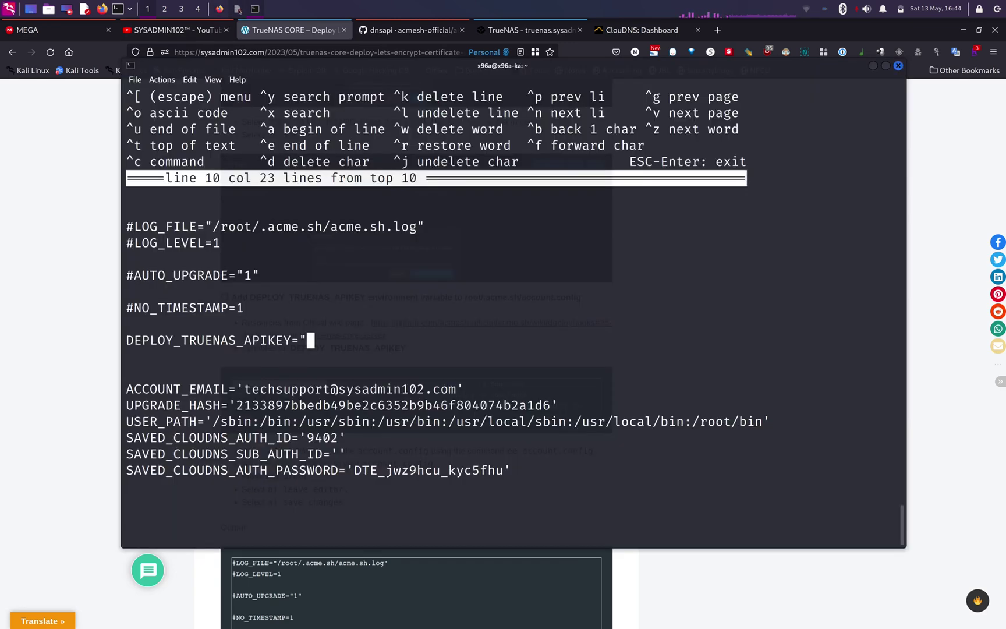
pyautogui.hotkey('alt', 'Tab')
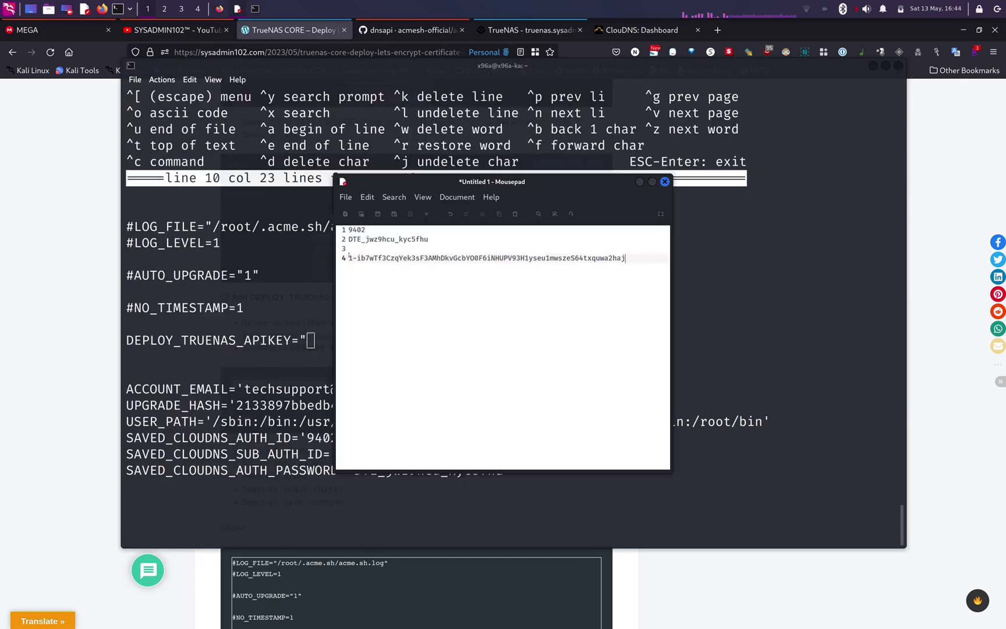
pyautogui.moveTo(349, 256); pyautogui.dragTo(595, 281)
pyautogui.hotkey('ctrl', 'c')
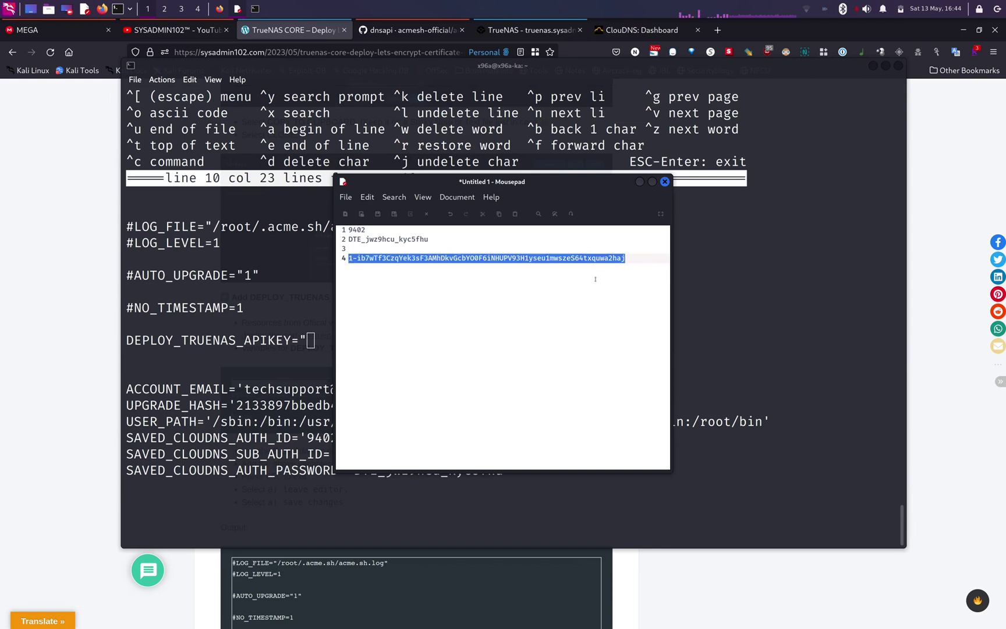
pyautogui.click(640, 181)
pyautogui.hotkey('ctrl', 'shift', 'v')
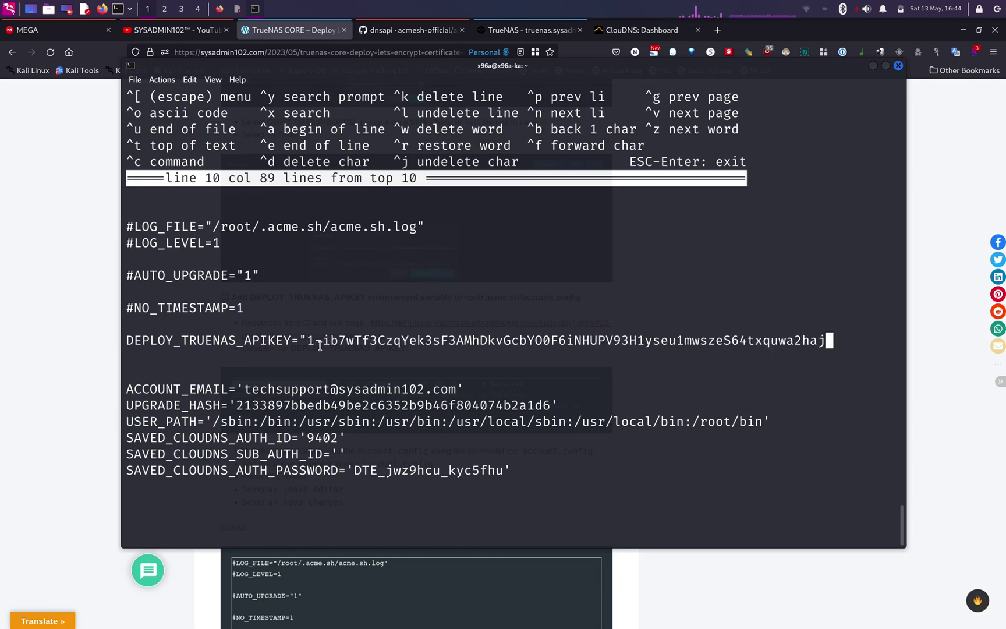
pyautogui.write('"')
pyautogui.press('Return')
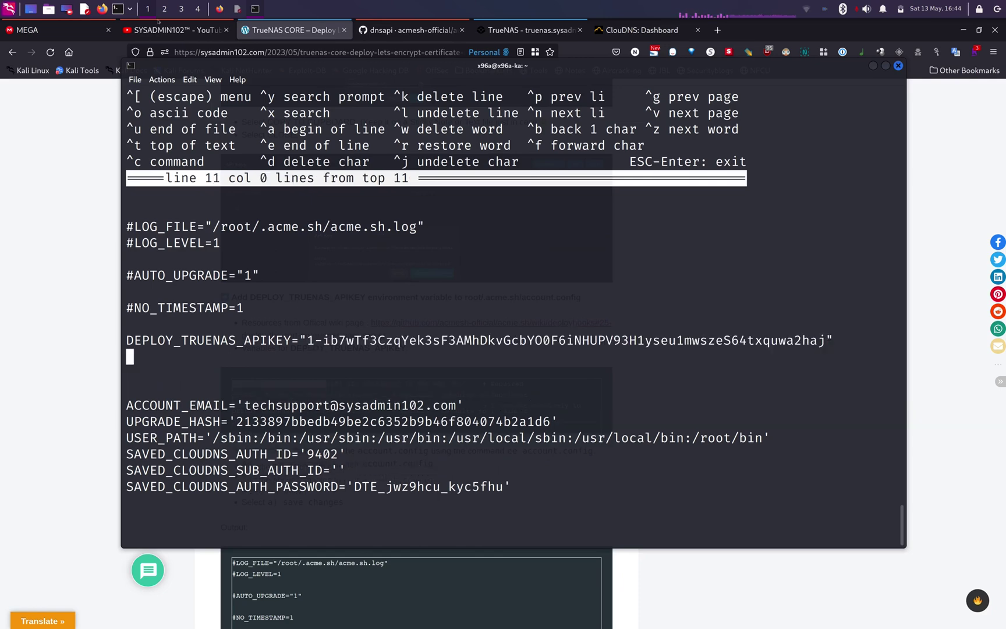
# - Add DEPLOY_TRUENAS_HOSTNAME="truenas.sysadmin102.tech" to account.conf
pyautogui.click(530, 29)
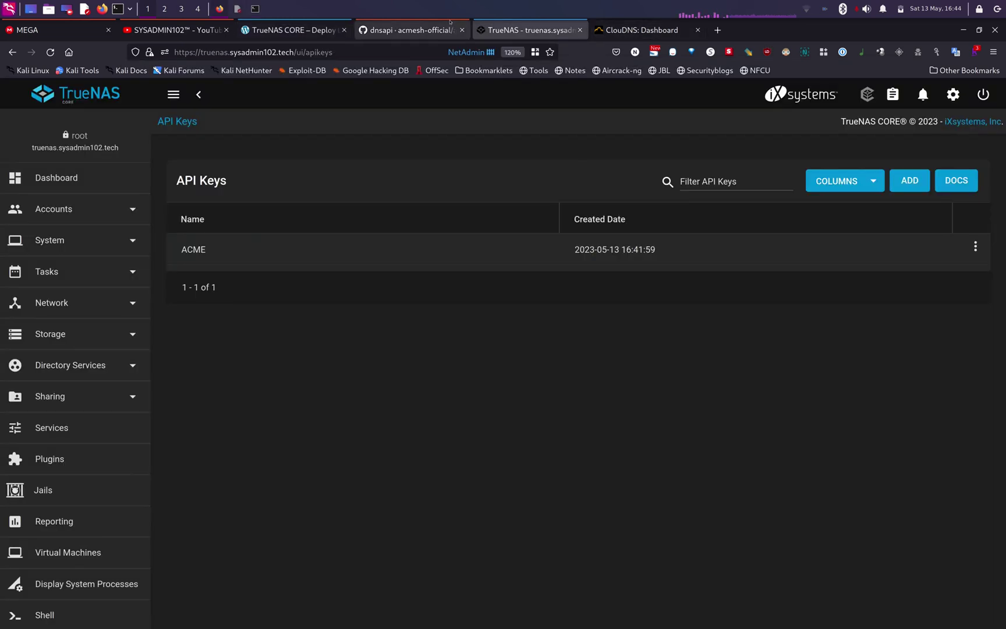
pyautogui.click(294, 30)
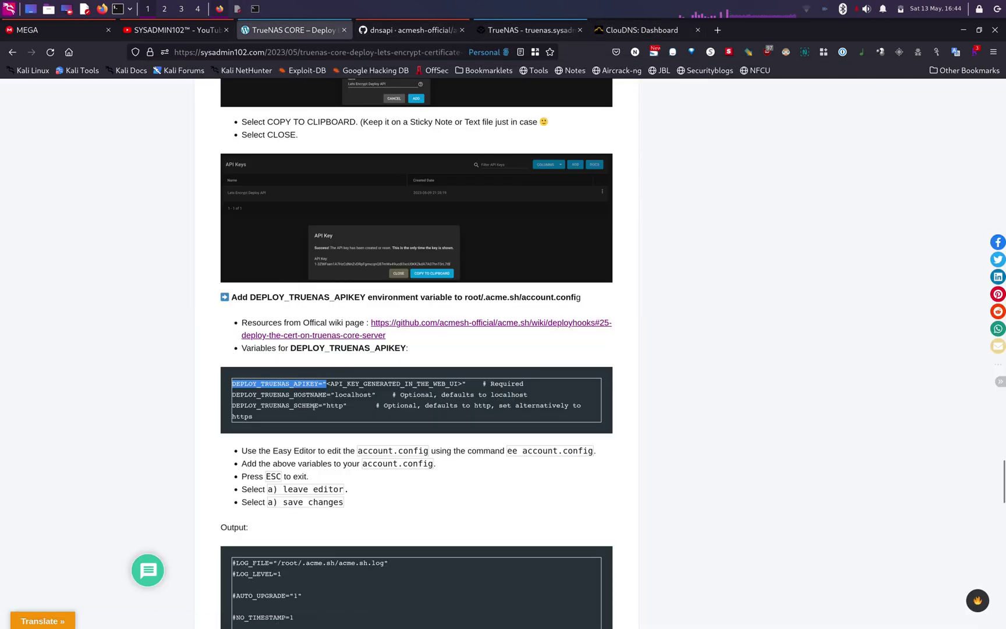
pyautogui.moveTo(231, 394); pyautogui.dragTo(335, 394)
pyautogui.rightClick(326, 396)
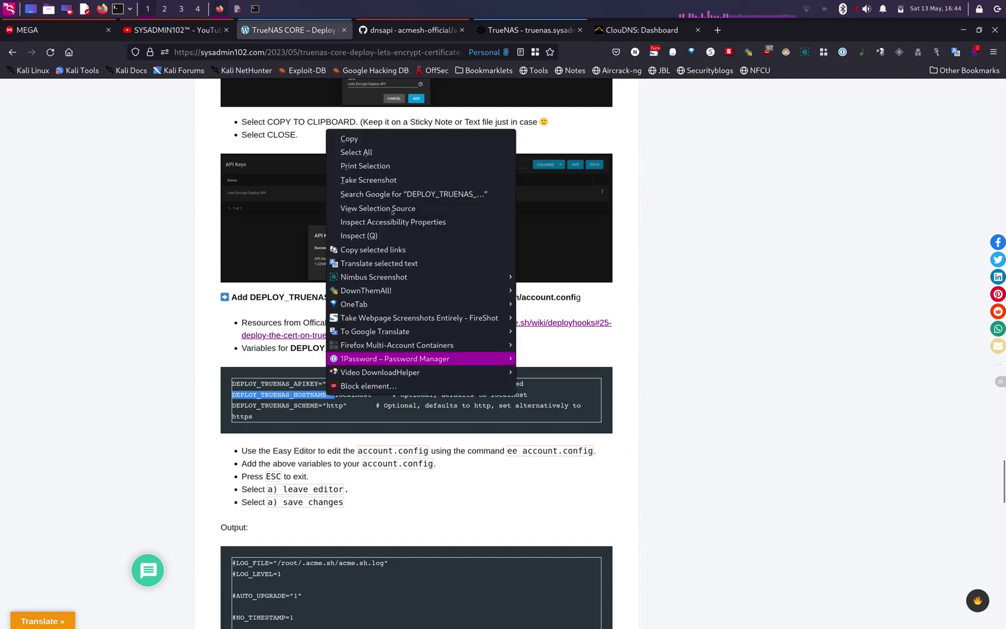
pyautogui.click(350, 136)
pyautogui.hotkey('alt', 'Tab')
pyautogui.hotkey('ctrl', 'shift', 'v')
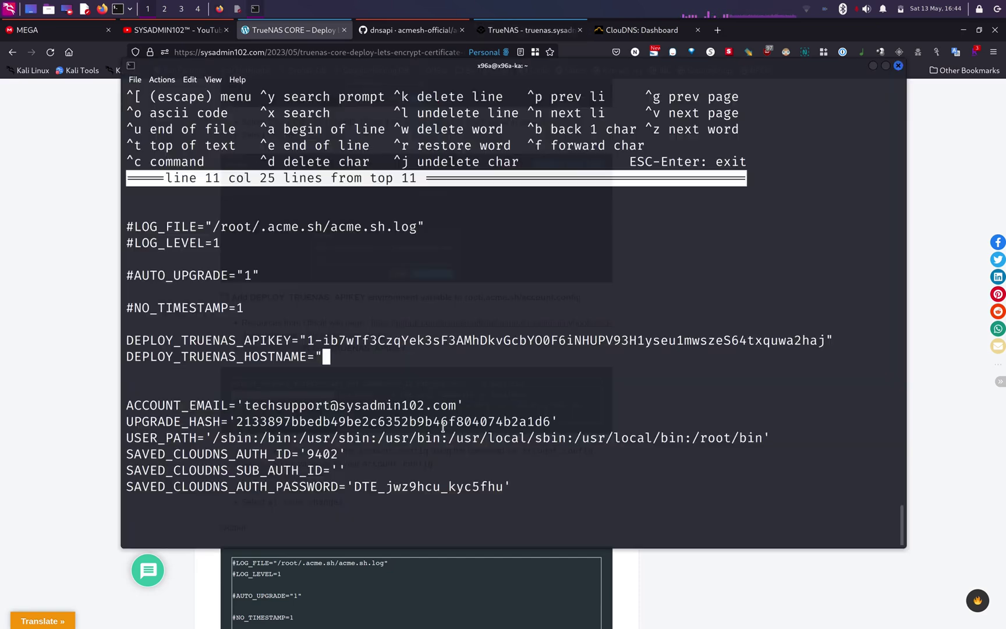
pyautogui.write('truenas.sysadmi')
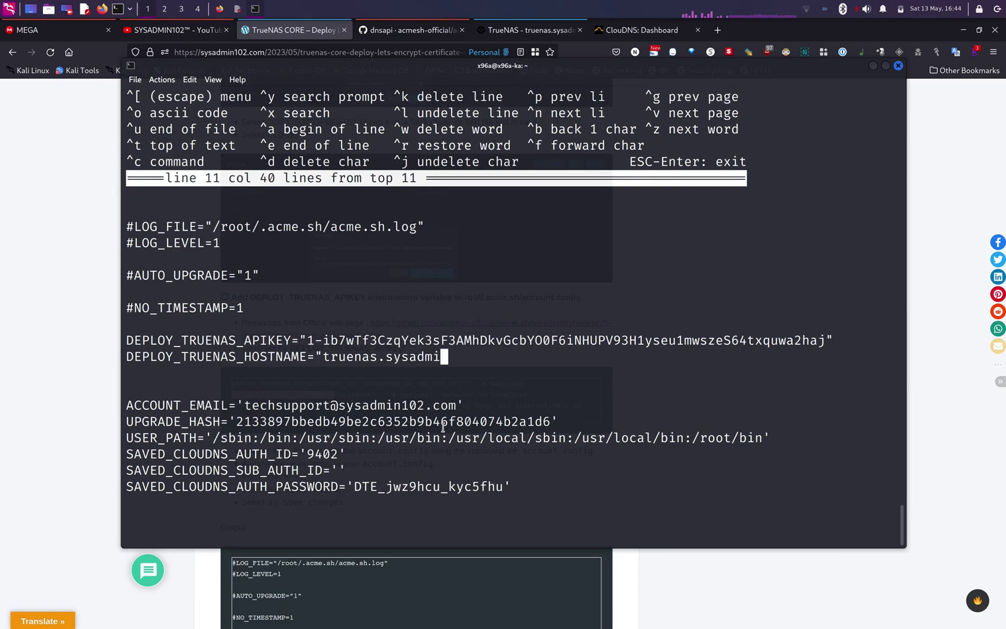
pyautogui.write('n102.tech"')
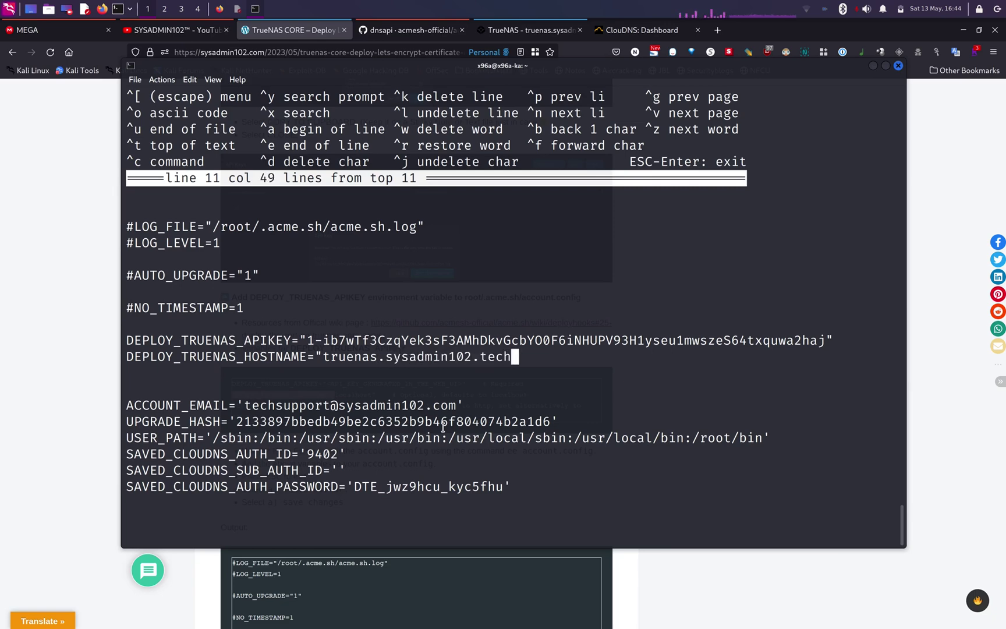
# - Add DEPLOY_TRUENAS_SCHEME="https" and bring up the ee exit menu
pyautogui.press('F12')
pyautogui.scroll(-3, 319, 482)
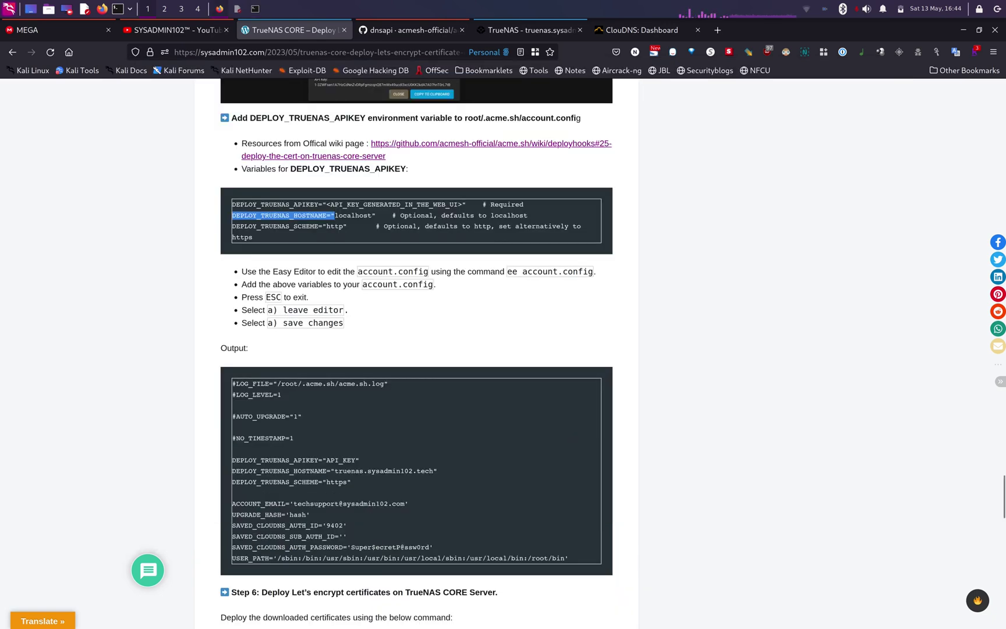
pyautogui.moveTo(354, 482); pyautogui.dragTo(231, 487)
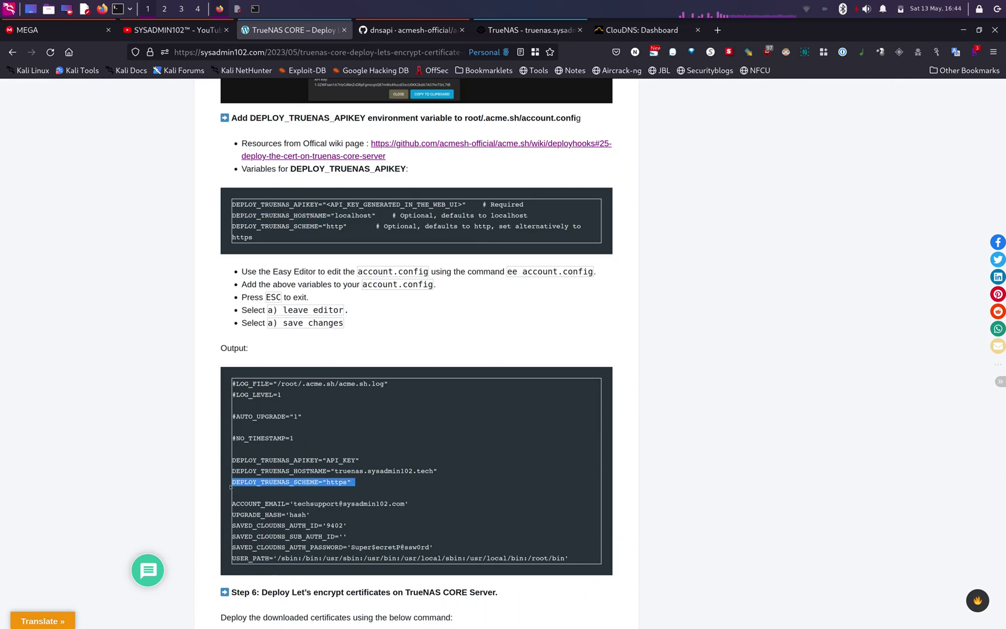
pyautogui.press('F12')
pyautogui.middleClick(305, 386)
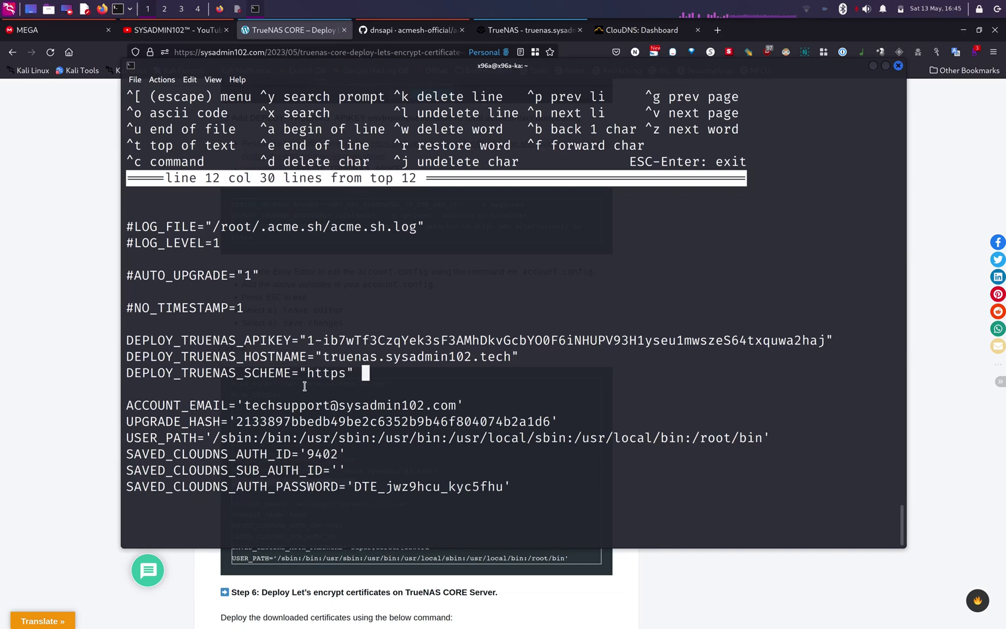
pyautogui.press('Escape')
# - Save account.conf and run the acme.sh truenas deploy command until it reports Success
pyautogui.press('a')
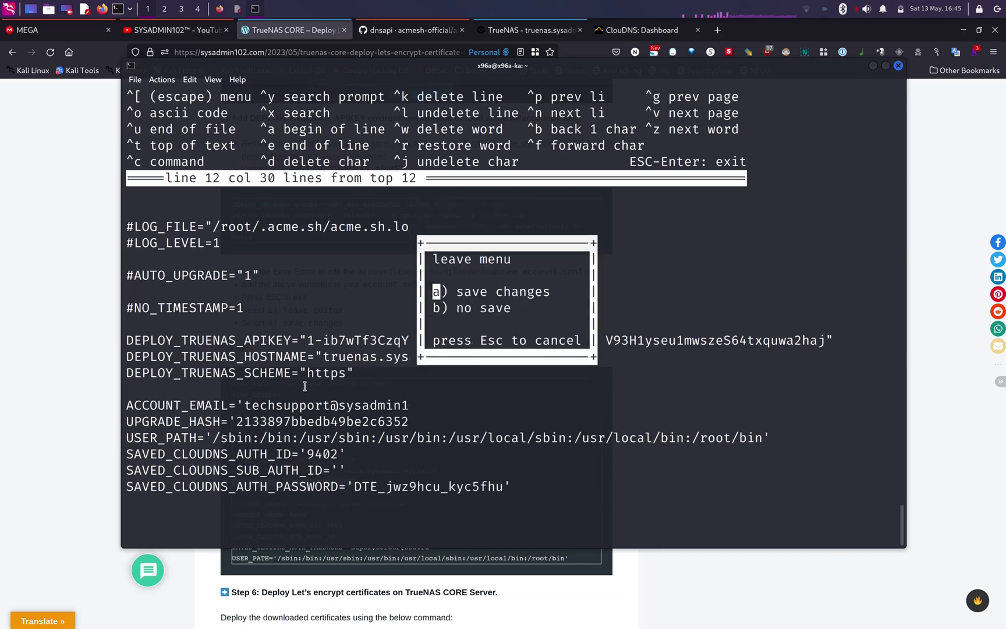
pyautogui.press('a')
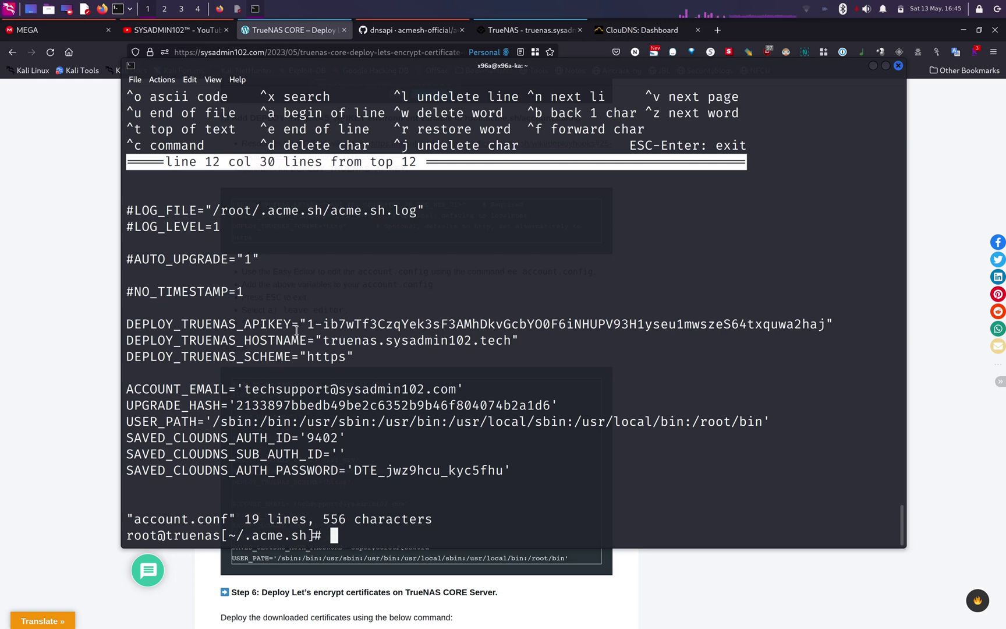
pyautogui.click(116, 275)
pyautogui.scroll(-7, 139, 280)
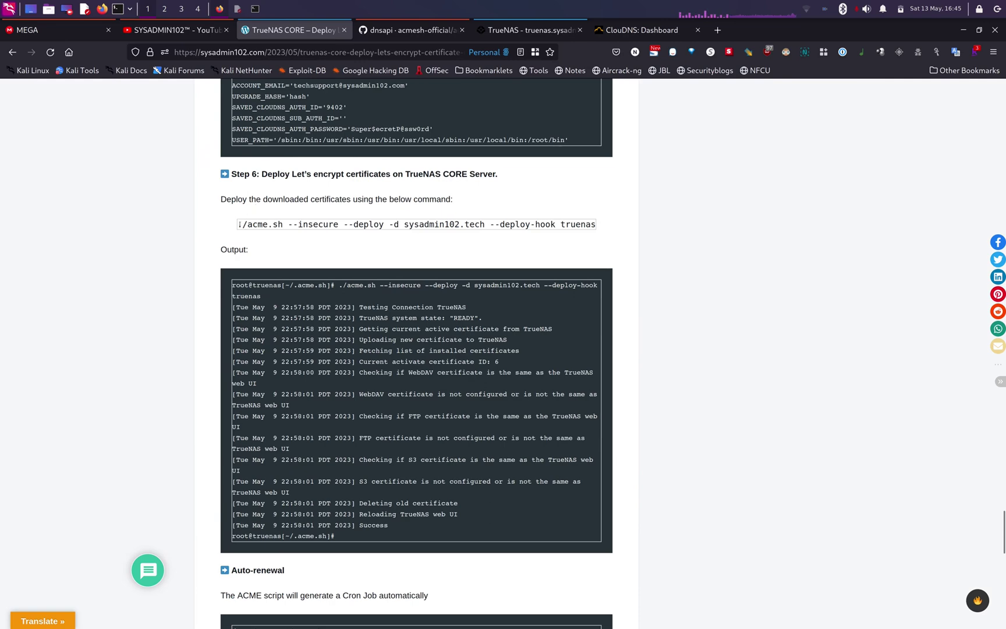
pyautogui.moveTo(238, 224); pyautogui.dragTo(596, 225)
pyautogui.hotkey('ctrl', 'c')
pyautogui.press('F12')
pyautogui.hotkey('ctrl', 'shift', 'v')
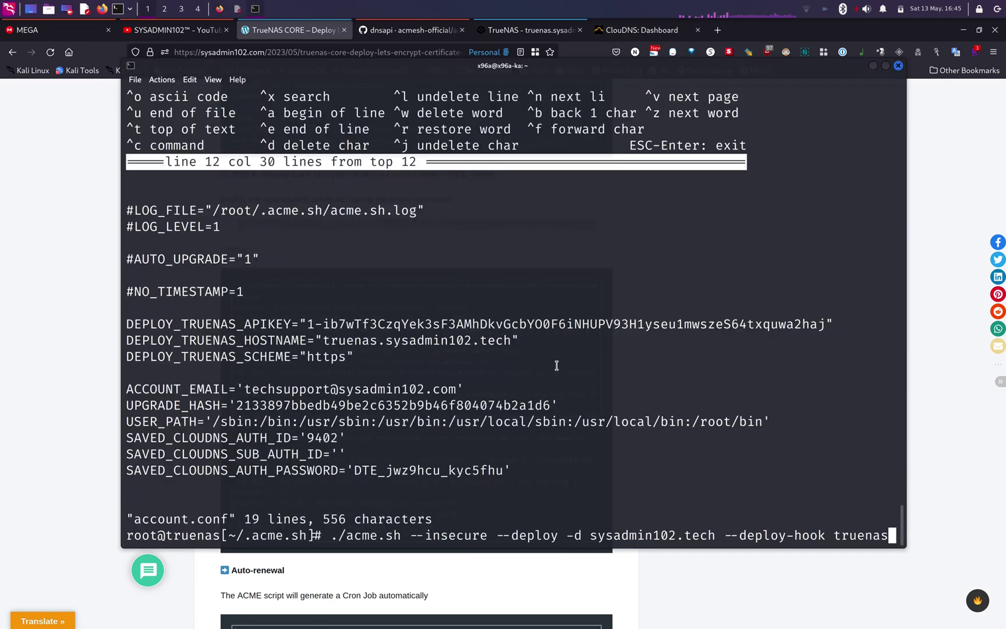
pyautogui.press('Return')
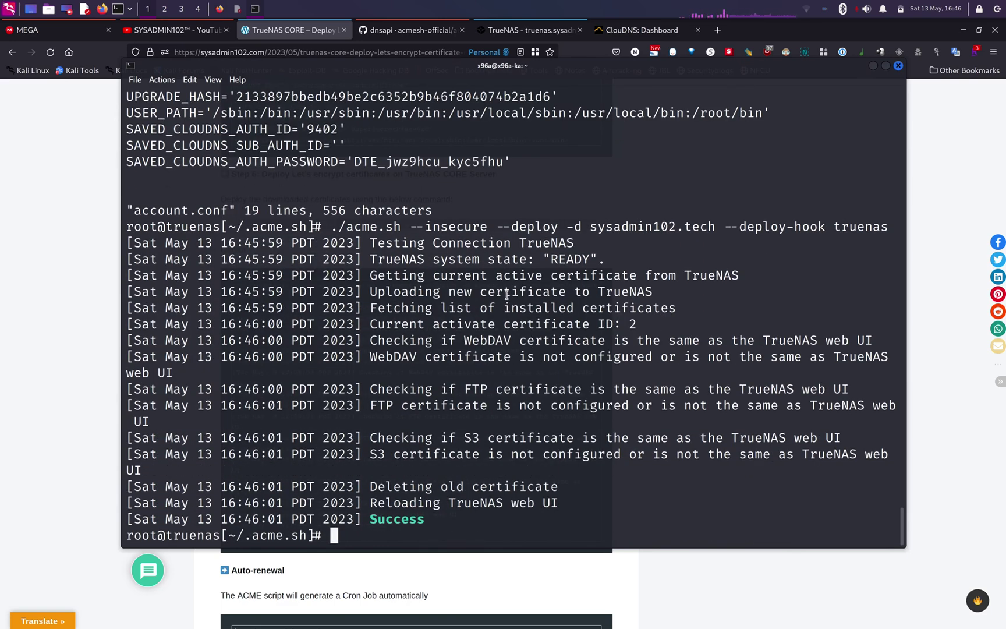
pyautogui.click(518, 29)
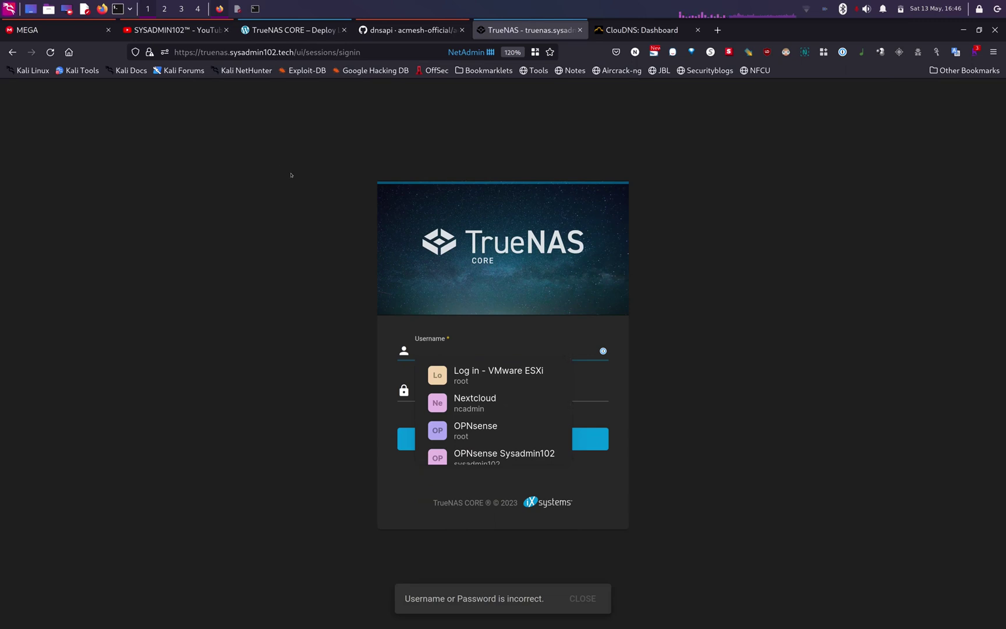
# - Reload TrueNAS with the new certificate and sign in using the saved root login
pyautogui.click(50, 51)
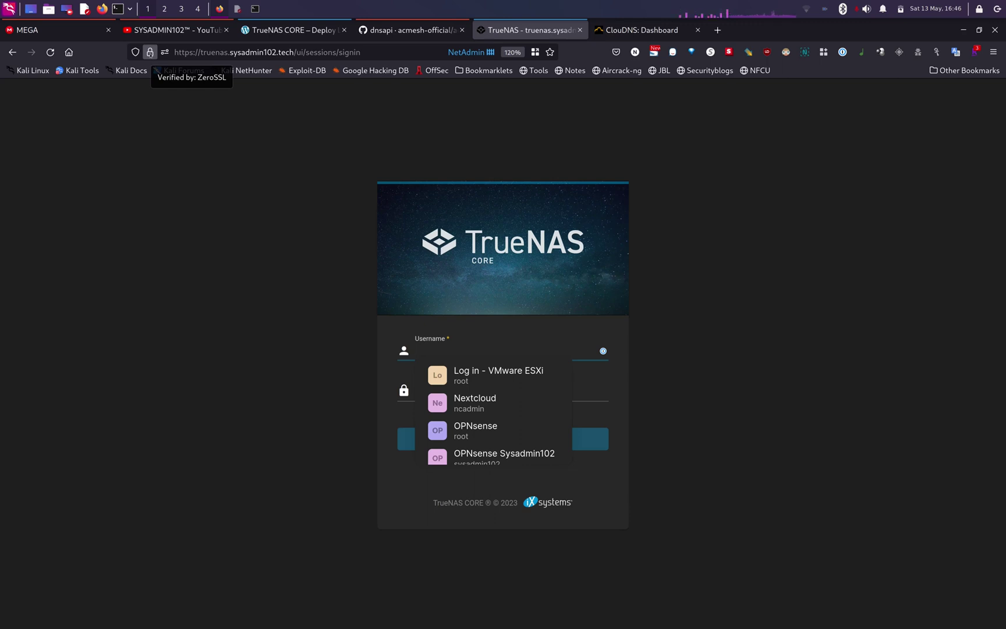
pyautogui.click(495, 376)
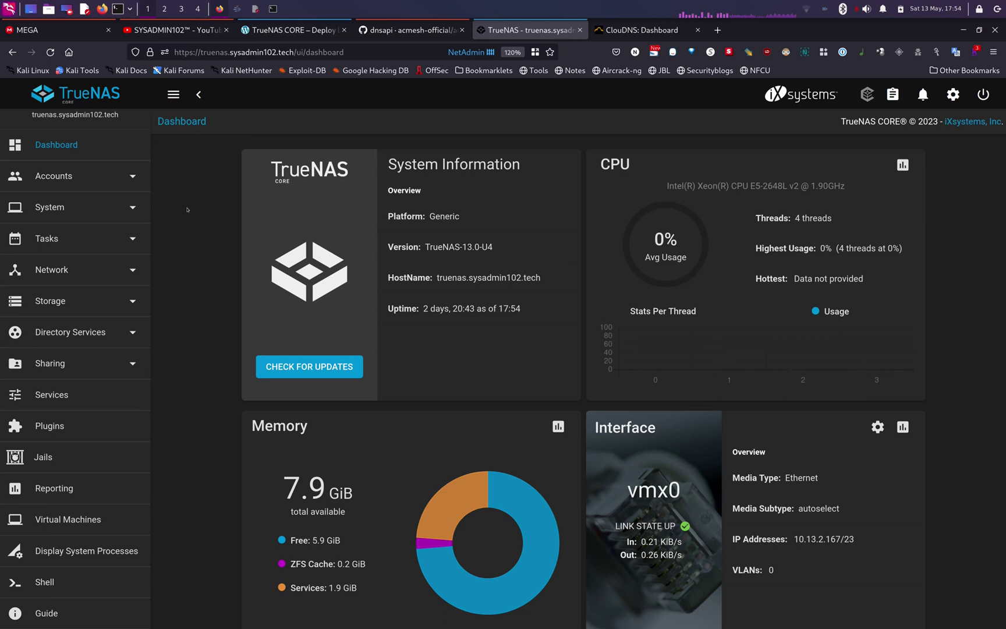
# - Start a new cron job described Let's Encrypt Renewal with command /root/.acme.sh/acme.sh --cron
pyautogui.click(70, 248)
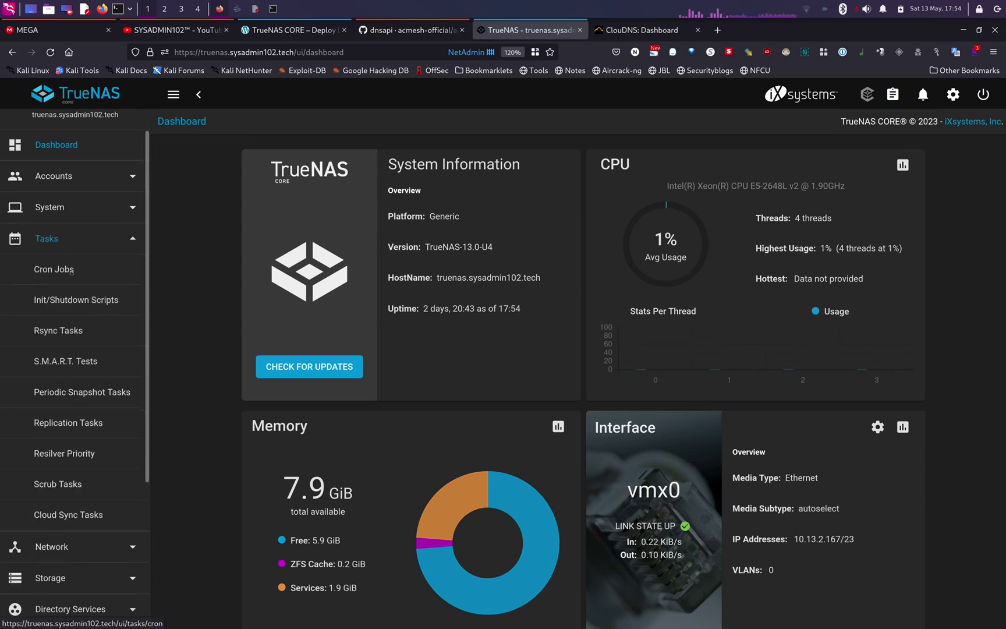
pyautogui.click(71, 270)
pyautogui.click(964, 181)
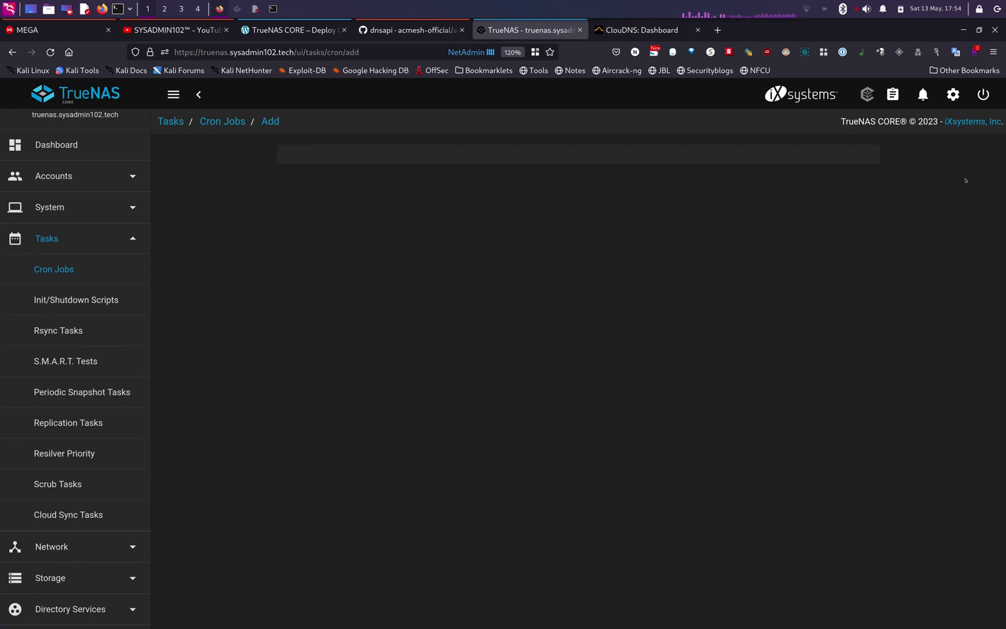
pyautogui.click(505, 189)
pyautogui.write('Let ')
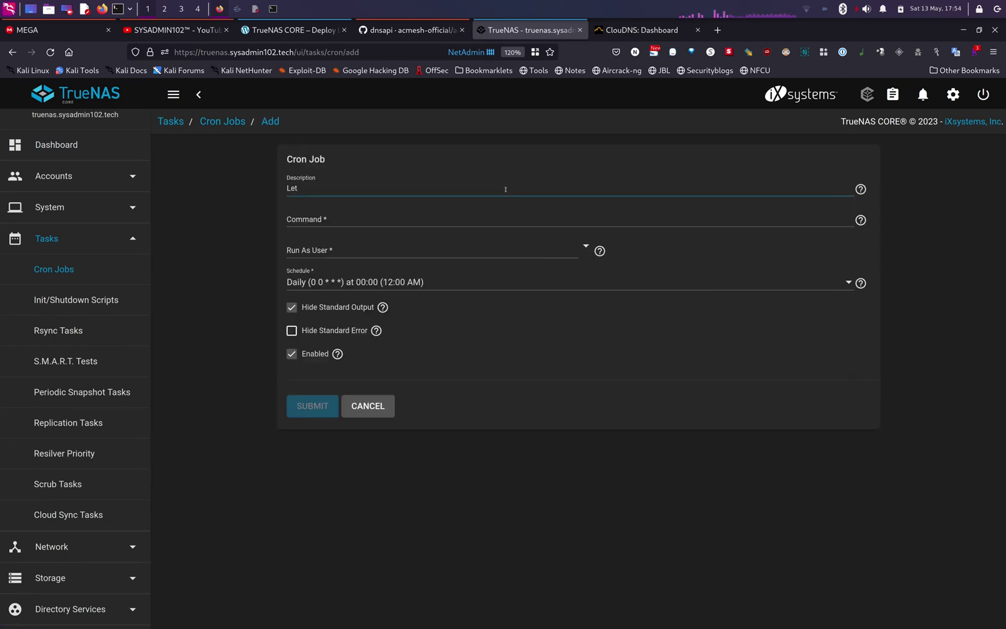
pyautogui.write("'s Encrypt Renewal")
pyautogui.press('Tab')
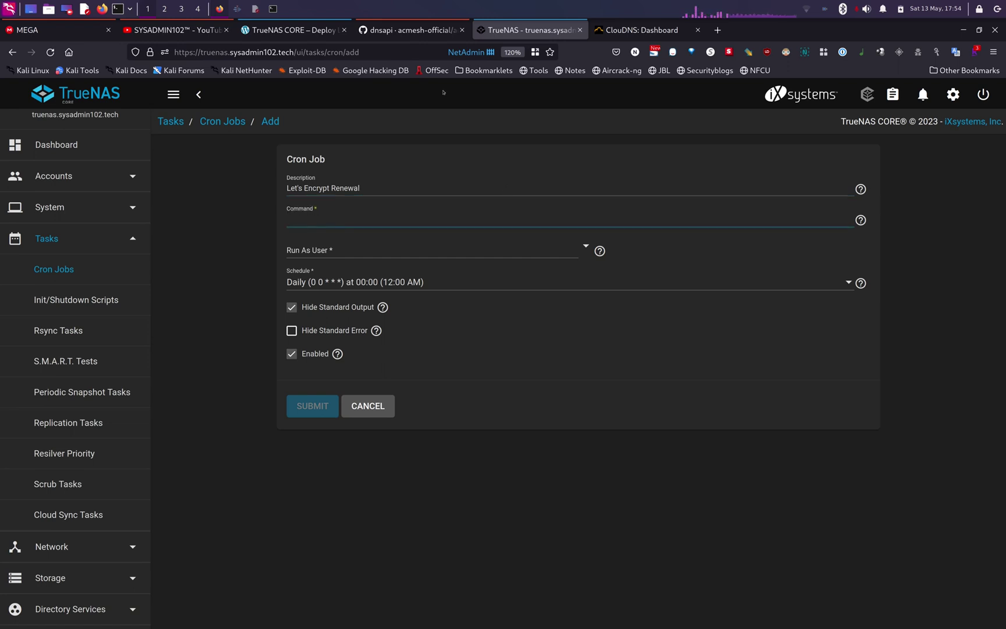
pyautogui.click(291, 29)
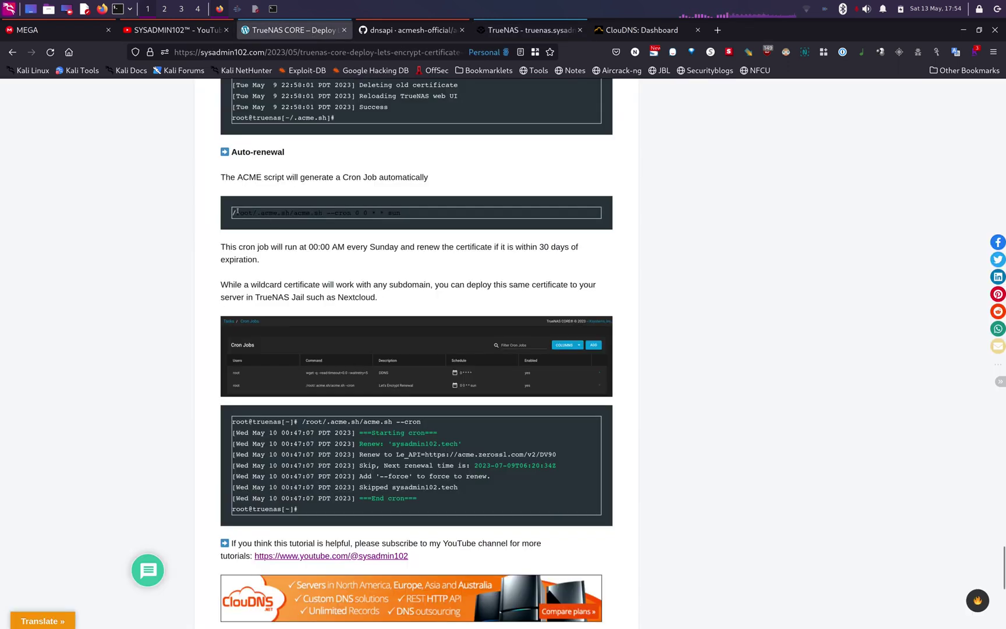
pyautogui.moveTo(233, 212); pyautogui.dragTo(355, 213)
pyautogui.hotkey('ctrl', 'c')
pyautogui.click(530, 30)
pyautogui.hotkey('ctrl', 'v')
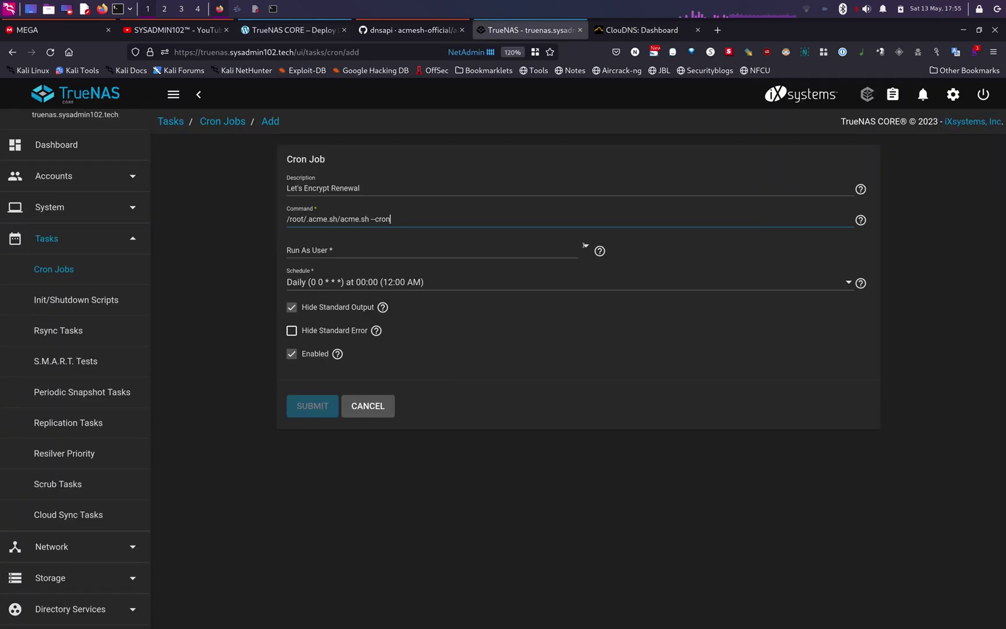
# - Run the job as root on a weekly Sunday schedule and submit it
pyautogui.click(584, 246)
pyautogui.click(603, 272)
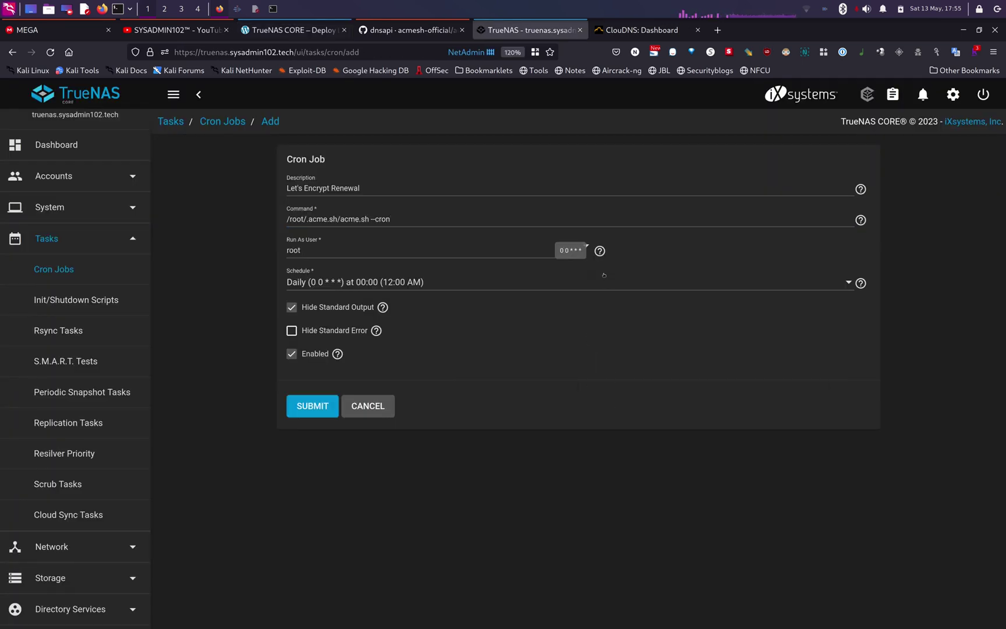
pyautogui.click(849, 283)
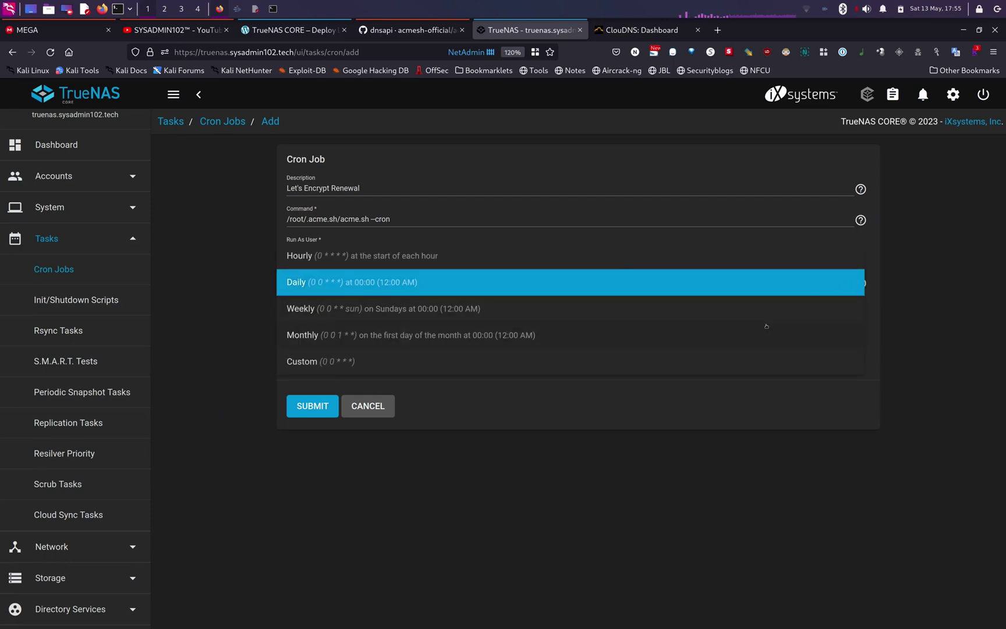
pyautogui.click(369, 308)
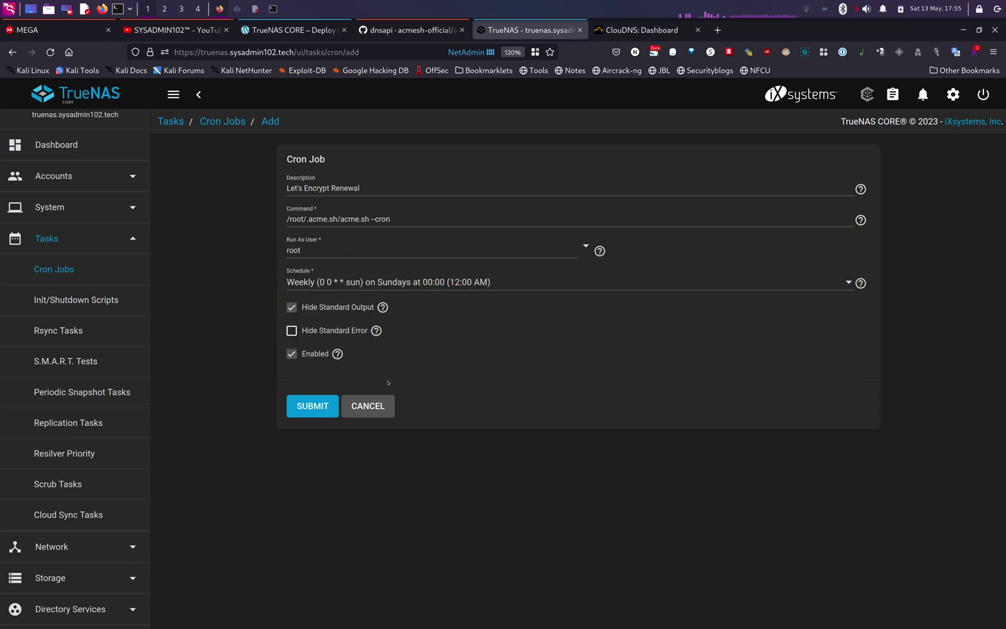
pyautogui.click(308, 411)
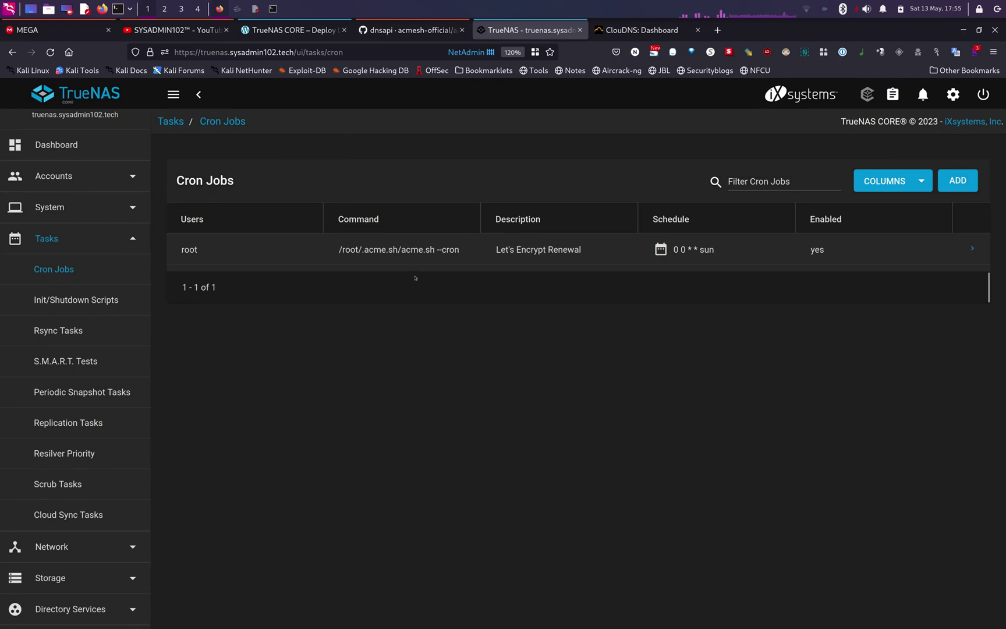
# - Copy the cron job's acme.sh --cron command and run it once in the terminal
pyautogui.moveTo(337, 252); pyautogui.dragTo(465, 253)
pyautogui.rightClick(451, 252)
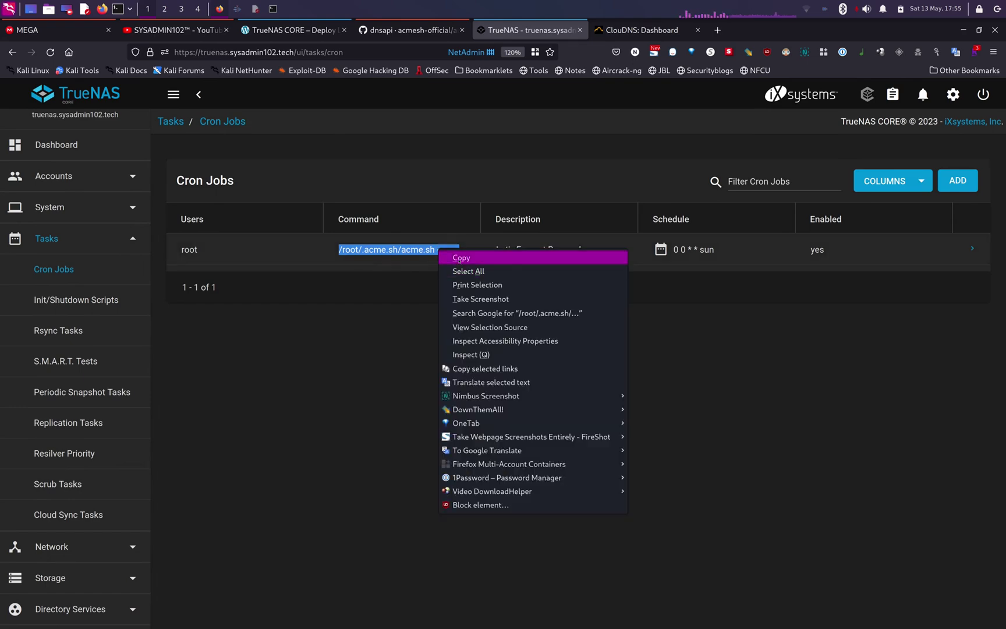
pyautogui.click(459, 259)
pyautogui.click(273, 8)
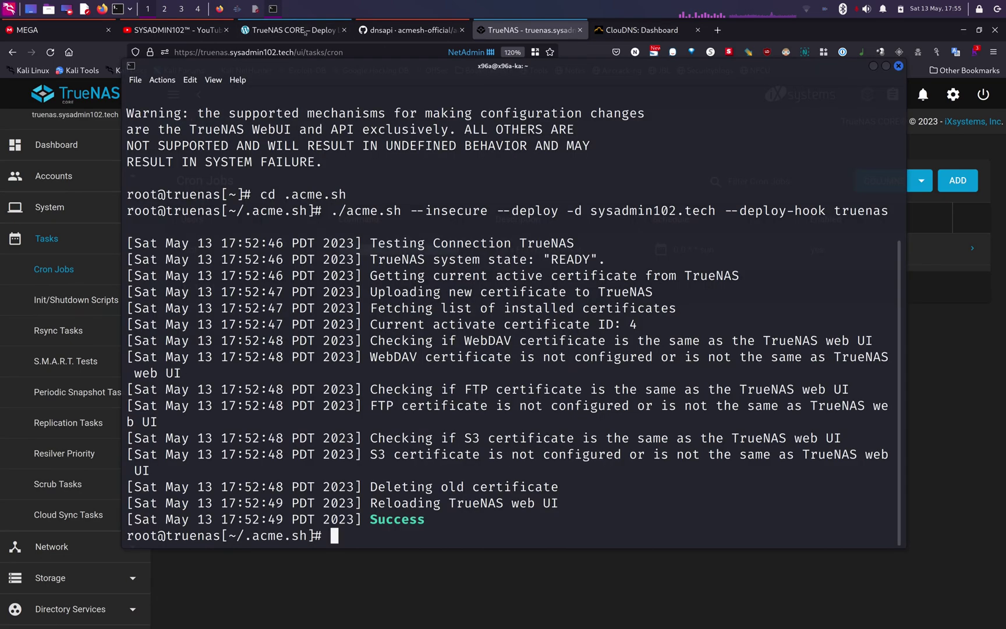
pyautogui.hotkey('ctrl', 'shift', 'v')
pyautogui.press('Return')
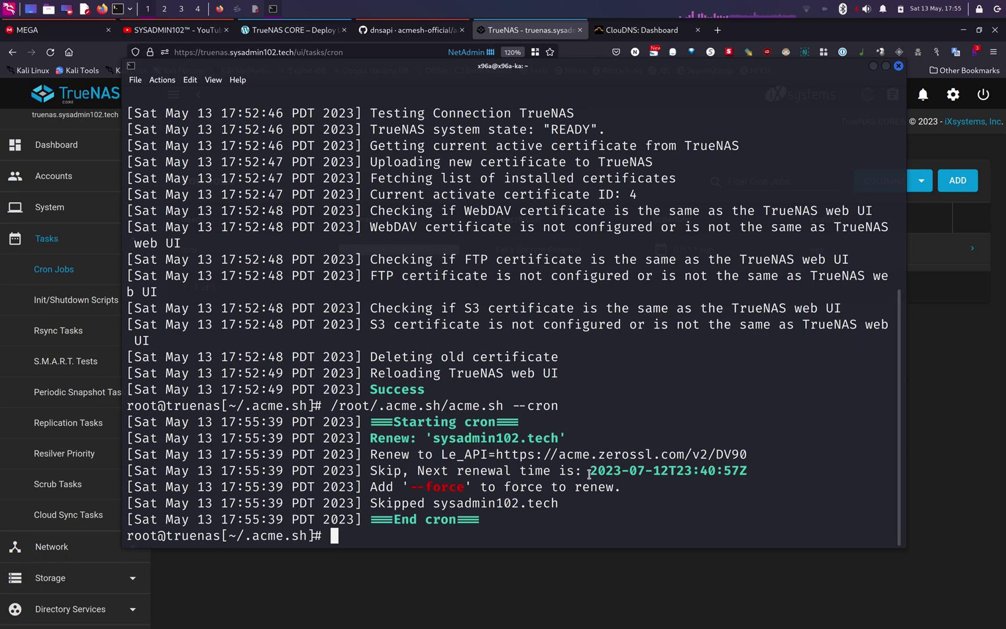
# - Check the next renewal date 2023-07-12 and recall the command with --force appended
pyautogui.moveTo(590, 472); pyautogui.dragTo(666, 476)
pyautogui.click(669, 484)
pyautogui.press('Up')
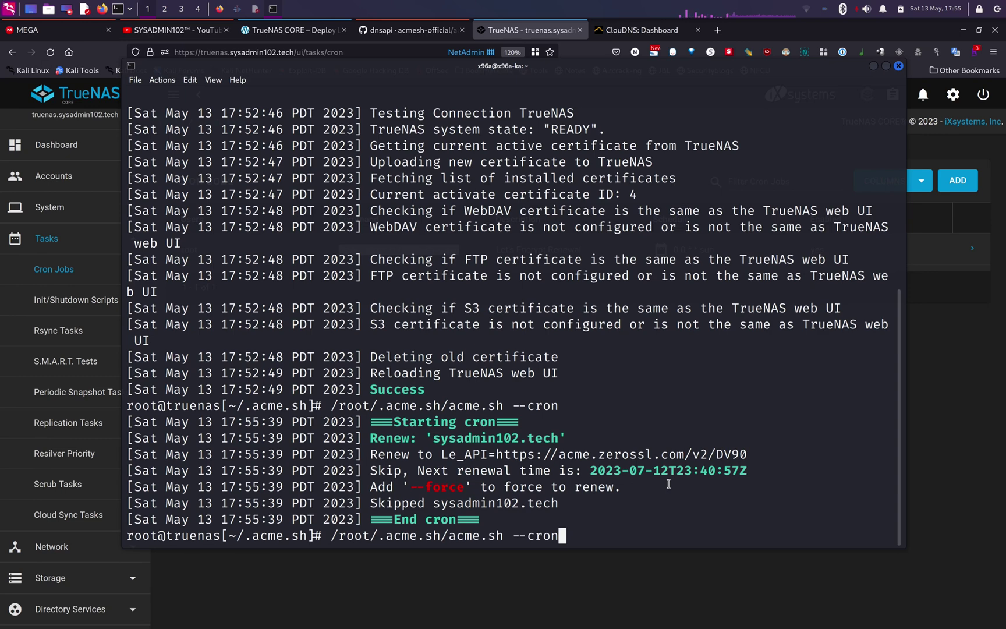
pyautogui.write('--force')
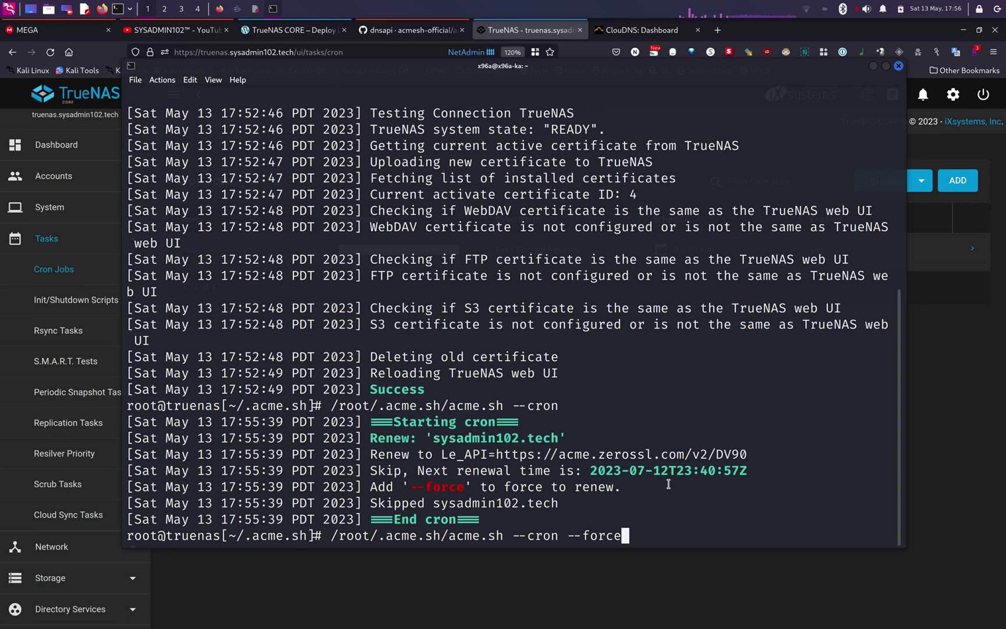